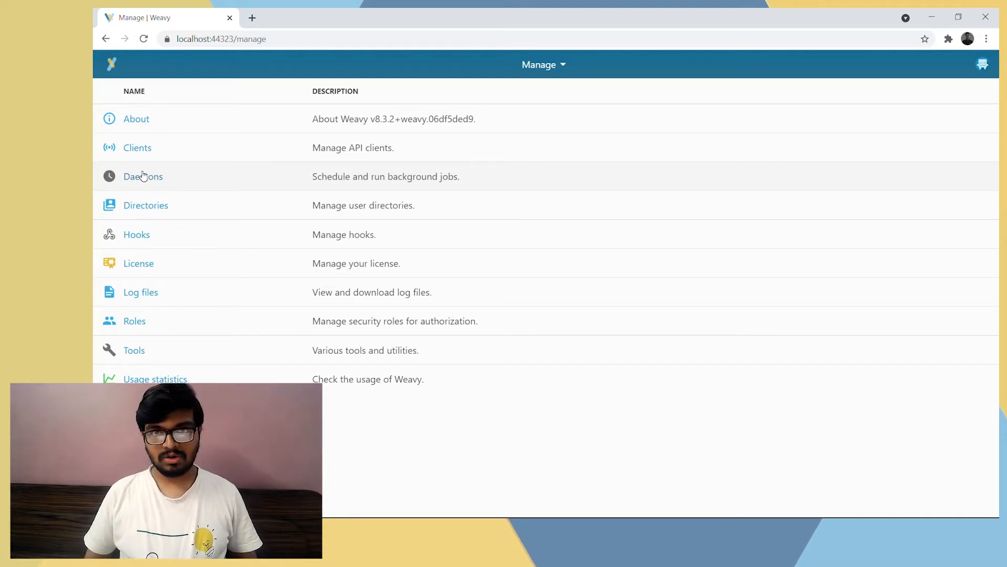
Open the settings of the Email notifications daemon from the Daemons management page
click(143, 177)
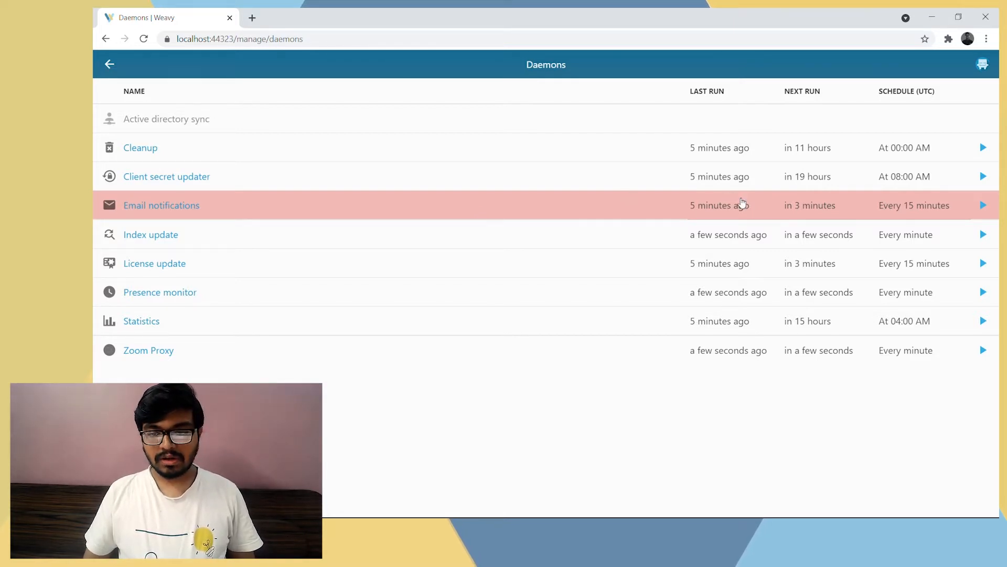
mouse_move(902, 209)
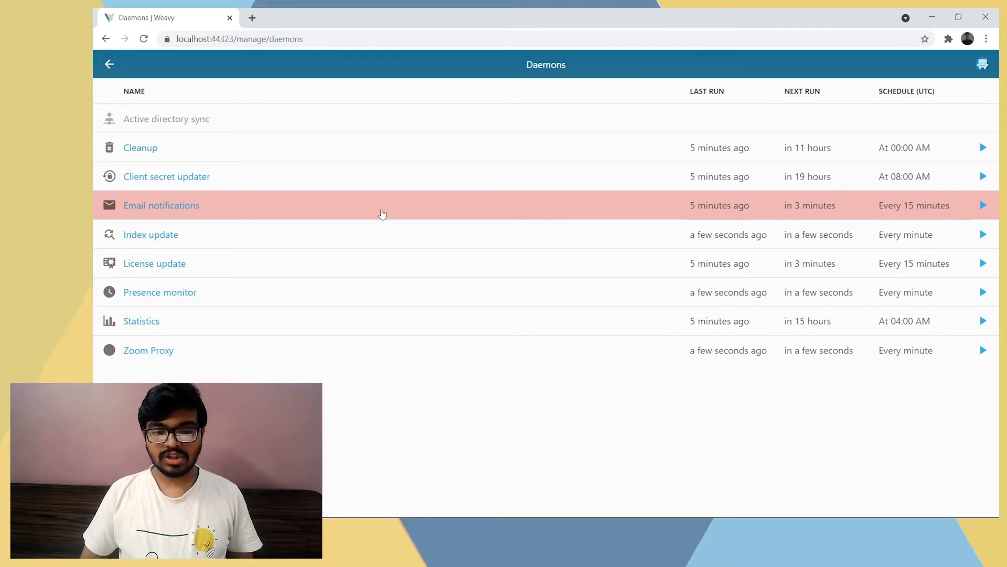
click(181, 210)
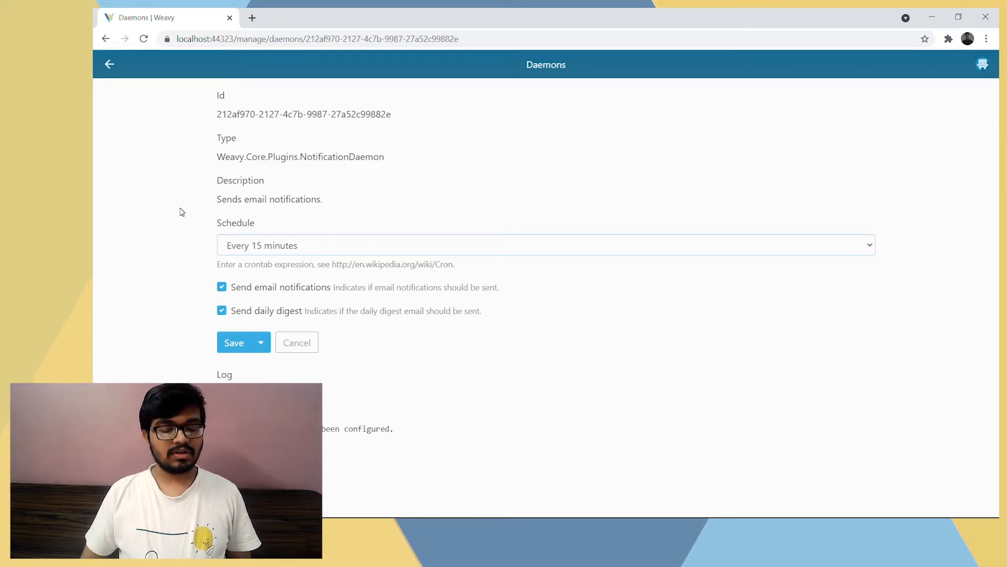
Review the Email notifications daemon's schedule choices, sending options and log, and return to the daemons list without saving
click(296, 250)
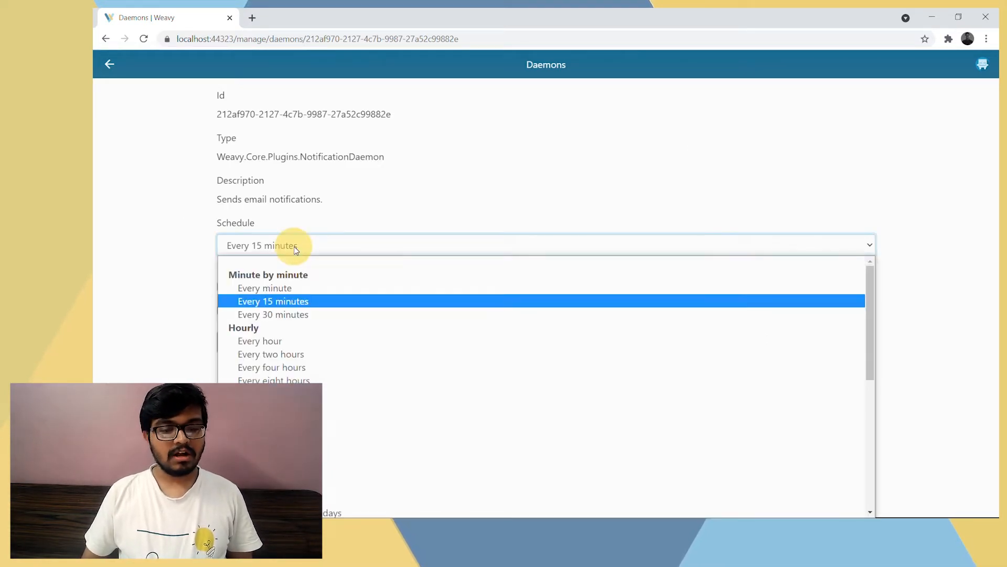
click(184, 285)
click(249, 251)
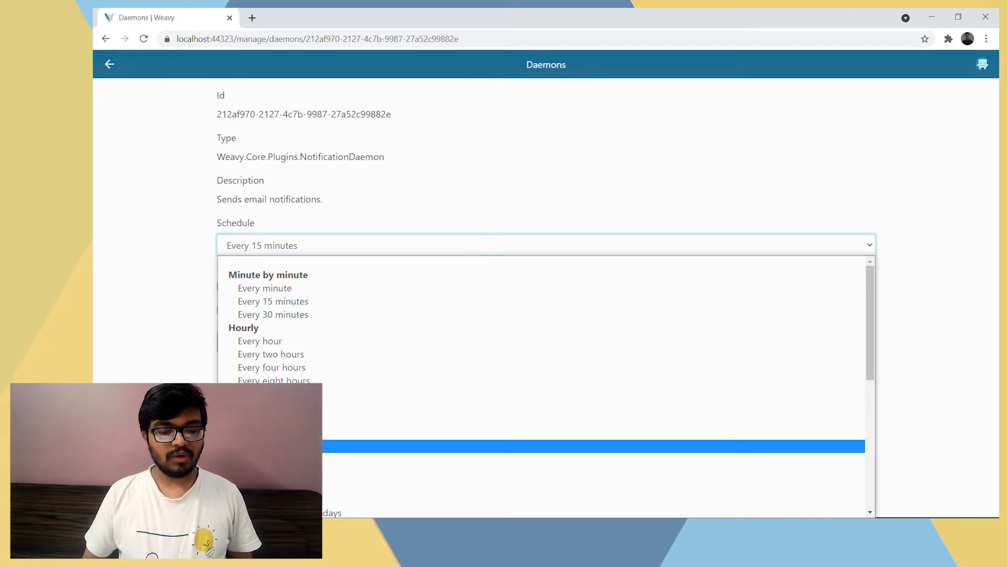
click(156, 336)
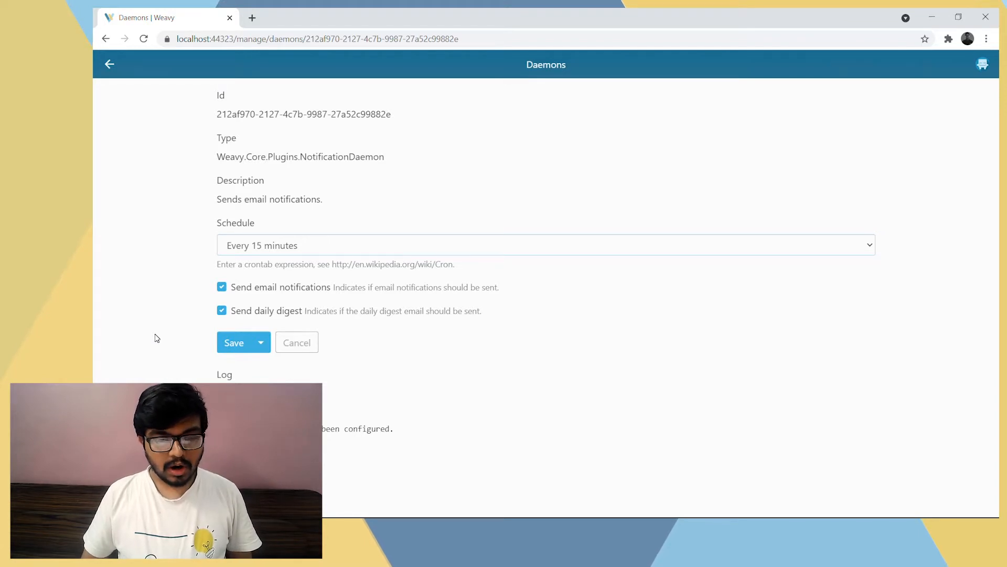
drag(308, 293, 215, 368)
click(218, 376)
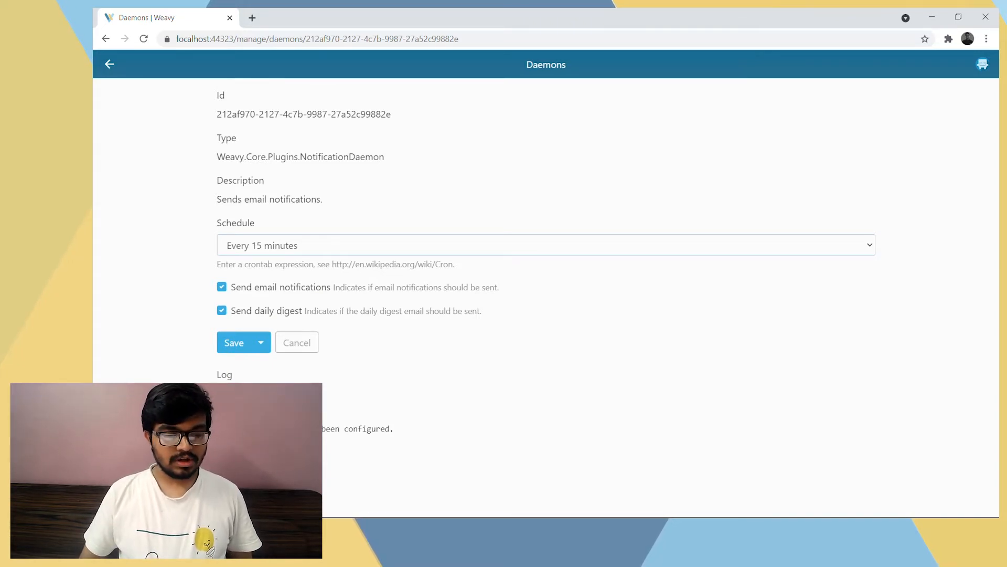
triple_click(423, 428)
click(422, 428)
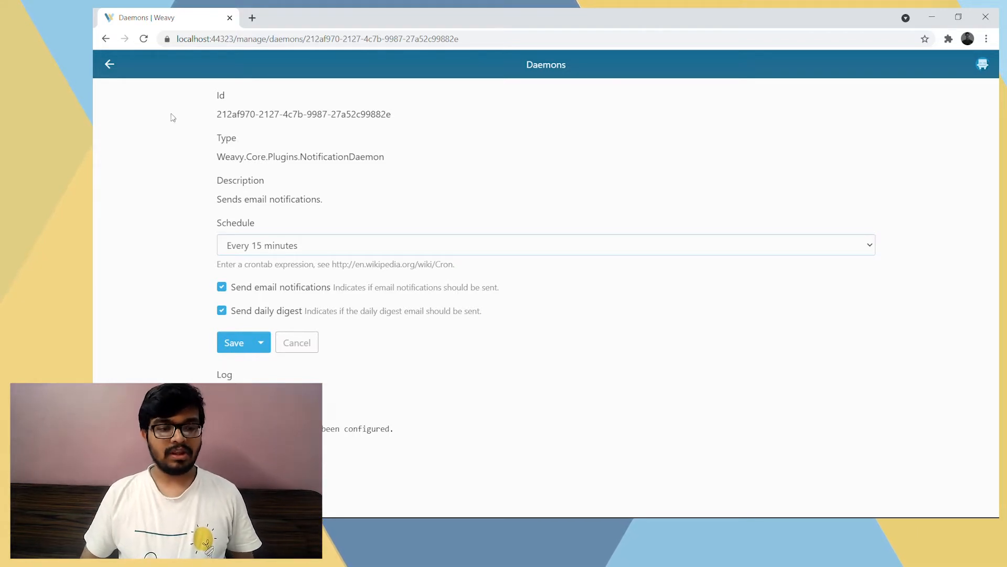
click(111, 67)
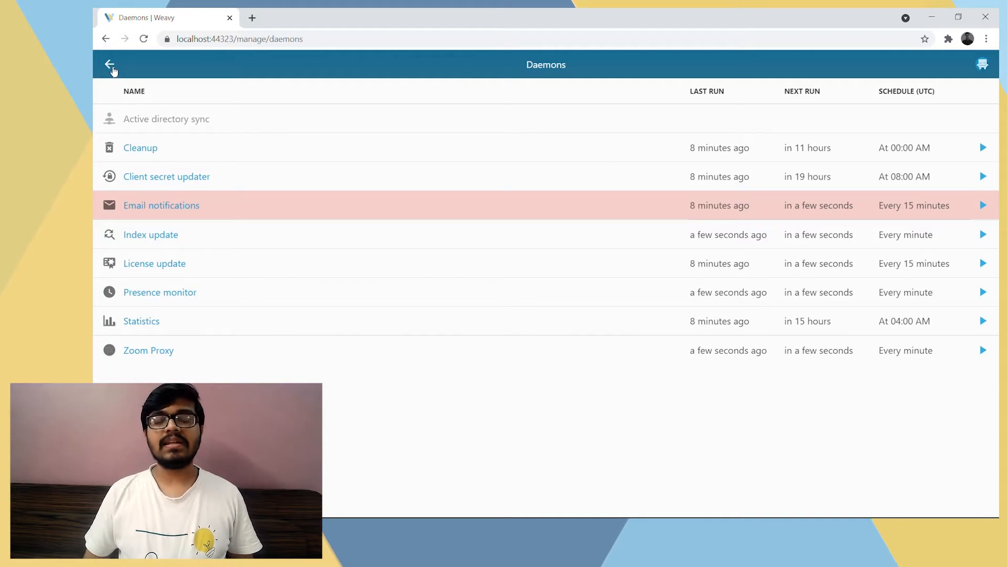
Open the "Using Sendgrid to send Email Notifications" tutorial from the Integrations section of the Weavy Developer Portal in a new tab
click(252, 17)
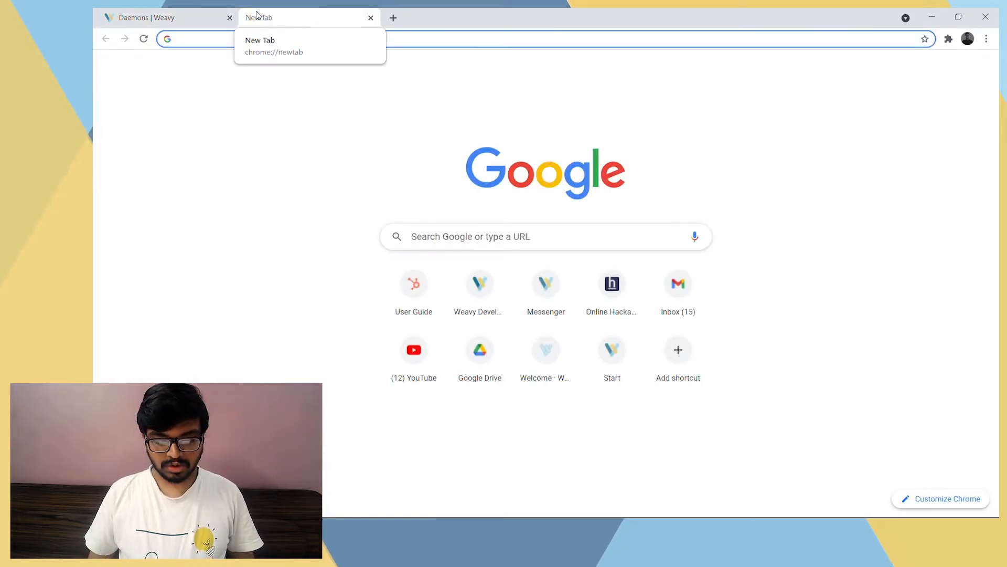
click(459, 295)
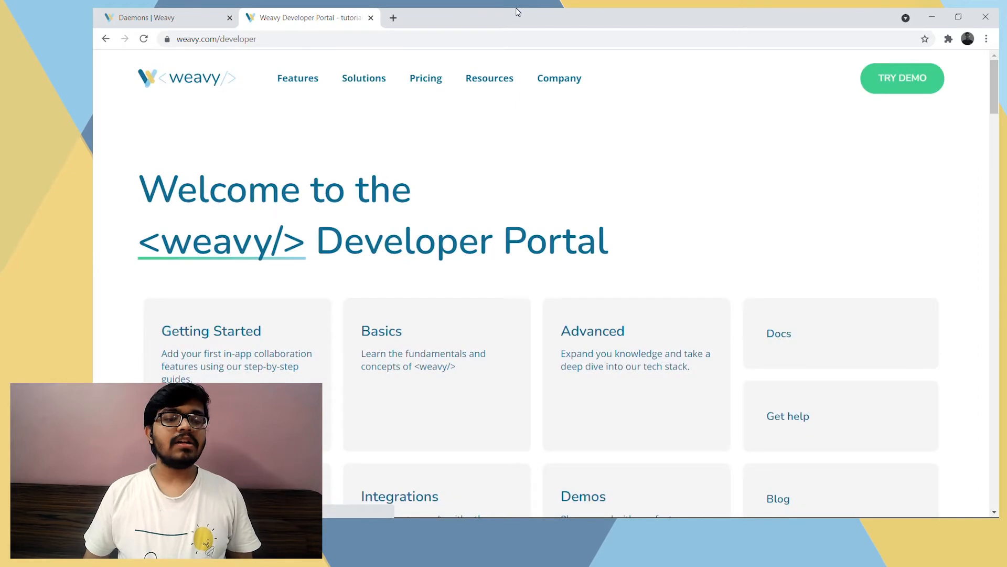
scroll(509, 227, down, 9)
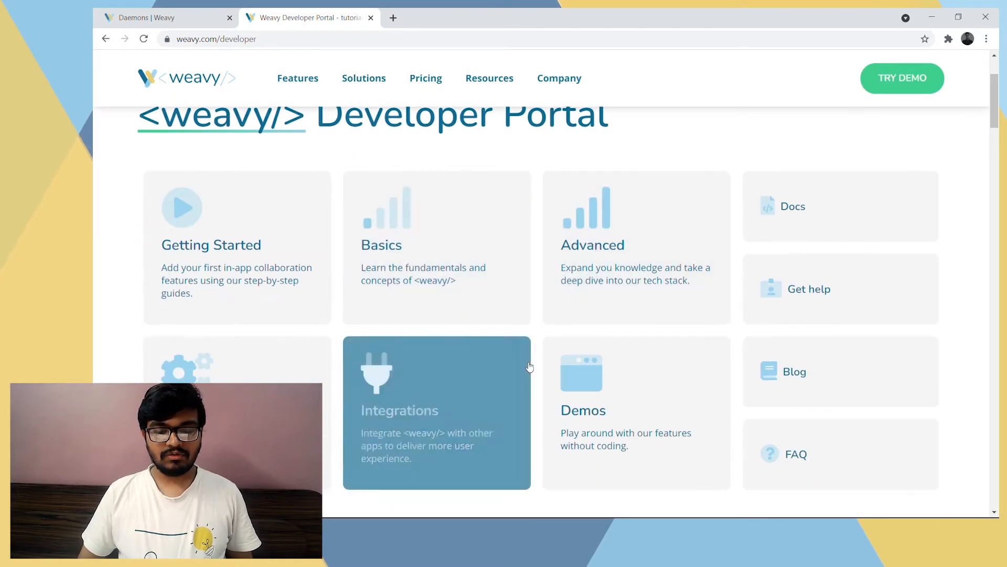
scroll(443, 389, down, 10)
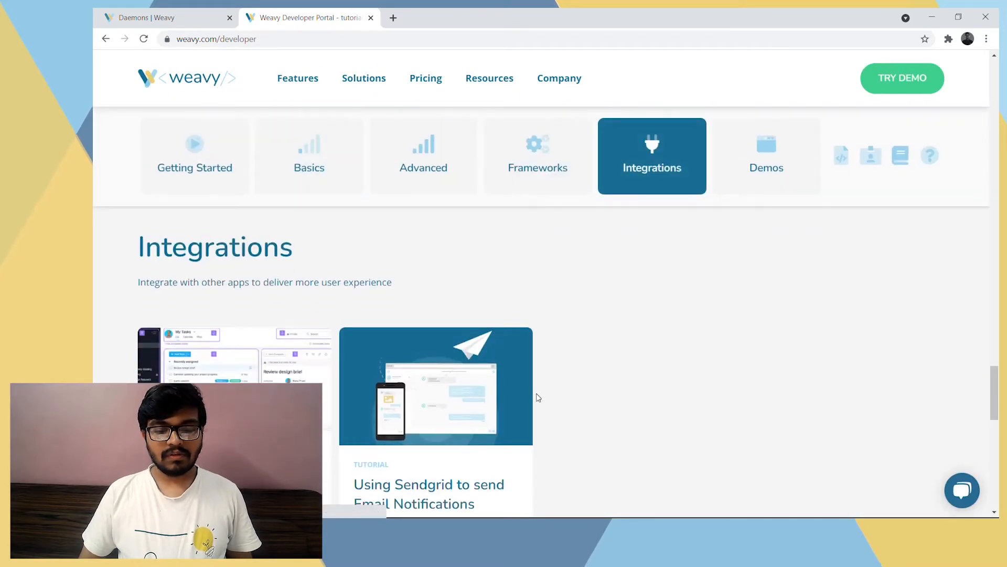
scroll(535, 395, down, 2)
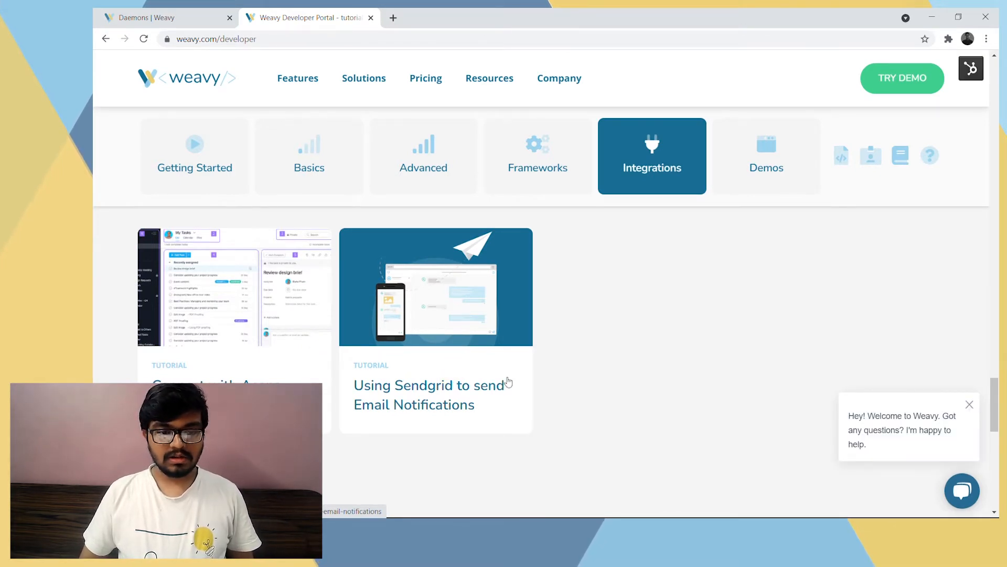
click(444, 382)
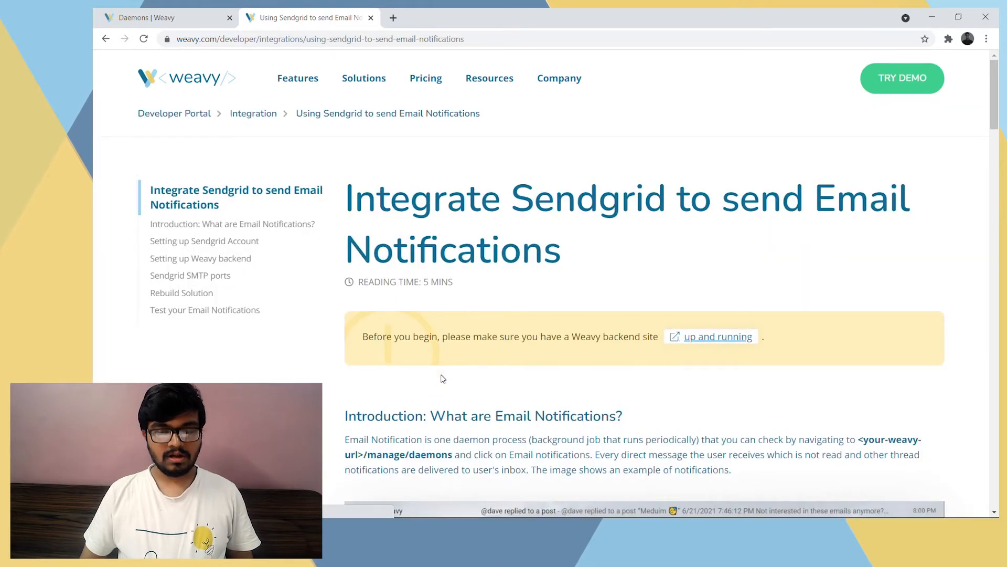
Skim the tutorial's introduction, Sendgrid account setup, Weavy backend configuration and email notification test sections
scroll(444, 378, down, 5)
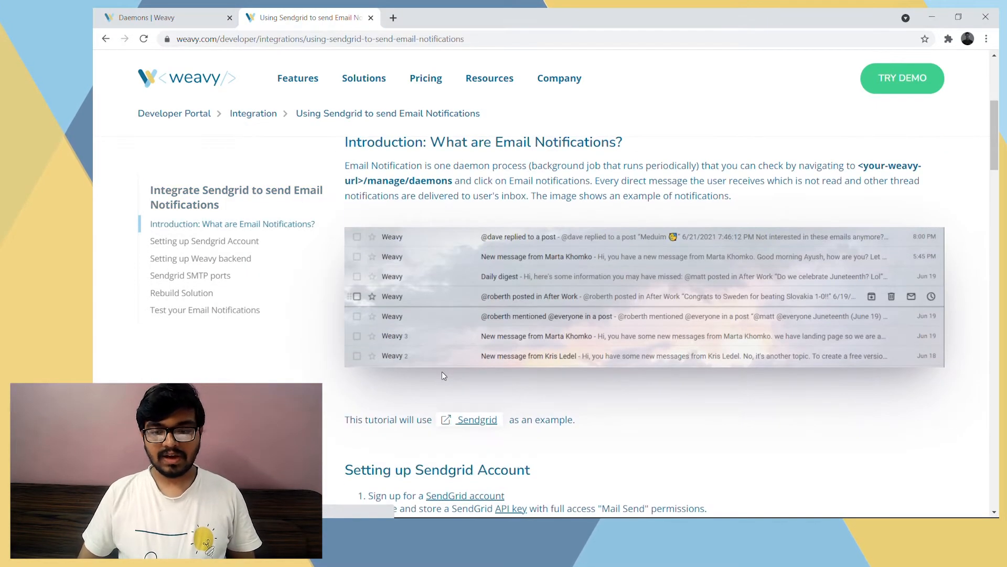
scroll(441, 372, down, 3)
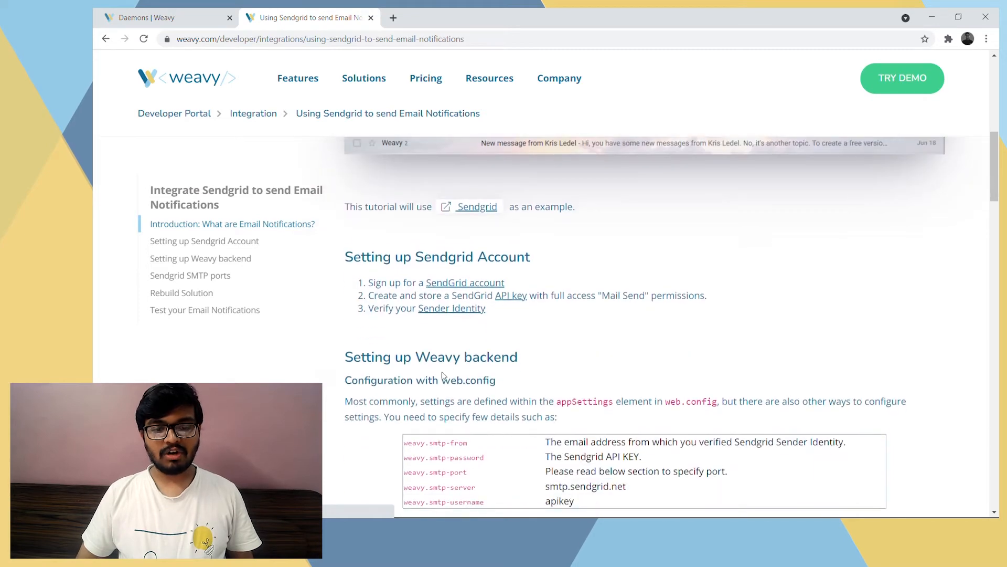
scroll(457, 362, up, 2)
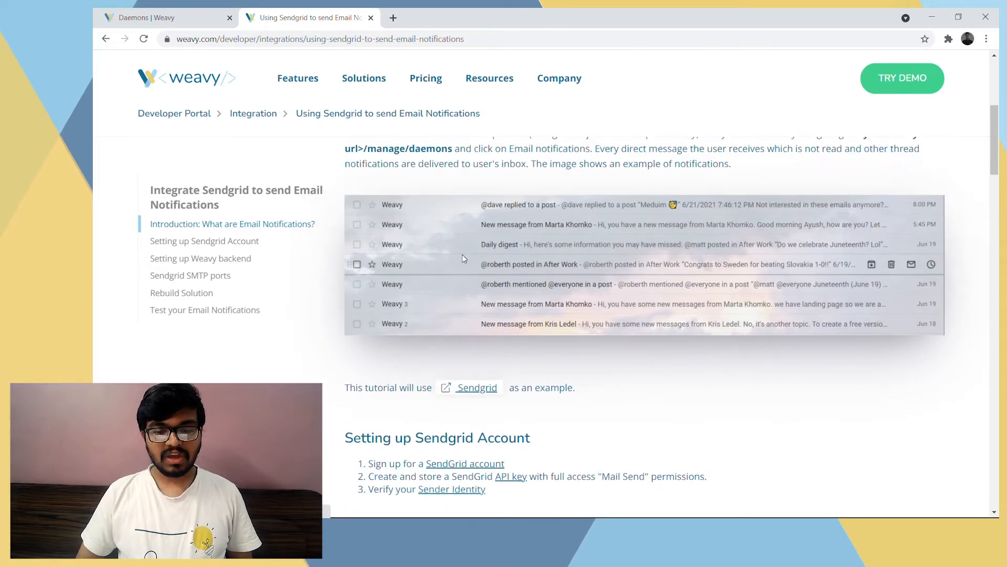
scroll(363, 298, up, 1)
scroll(363, 298, down, 5)
scroll(363, 303, down, 2)
scroll(365, 300, up, 4)
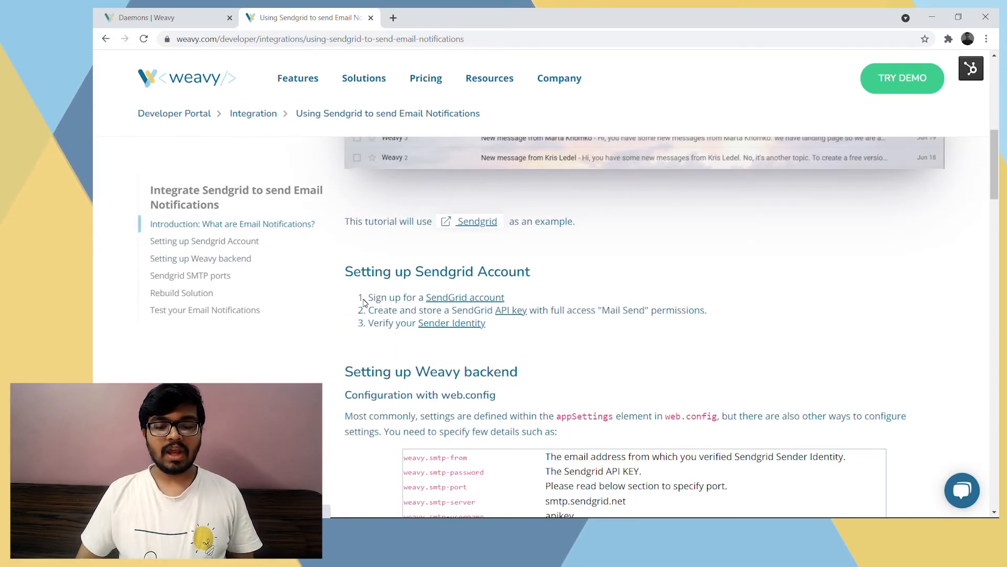
scroll(365, 303, down, 4)
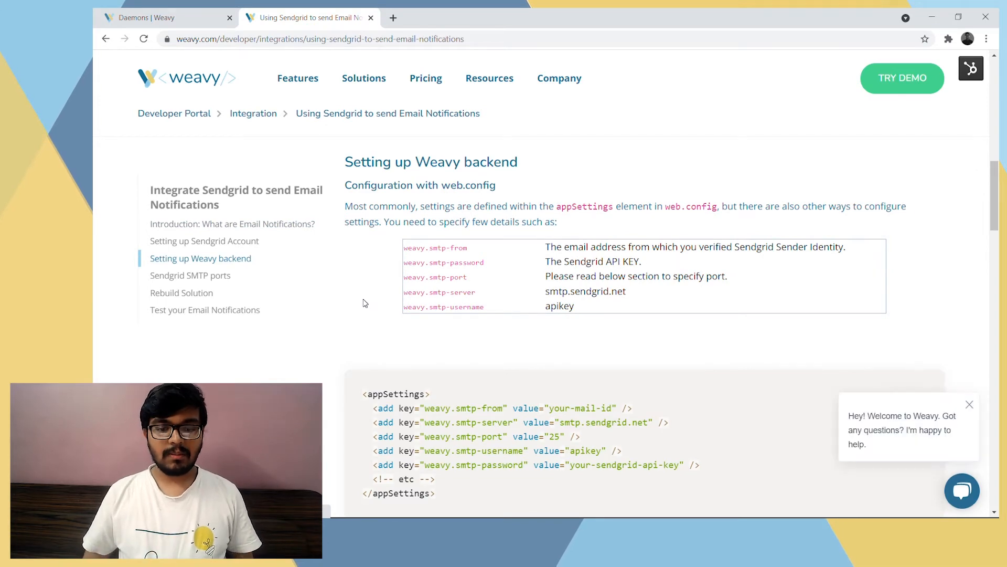
scroll(365, 304, down, 2)
scroll(367, 309, up, 3)
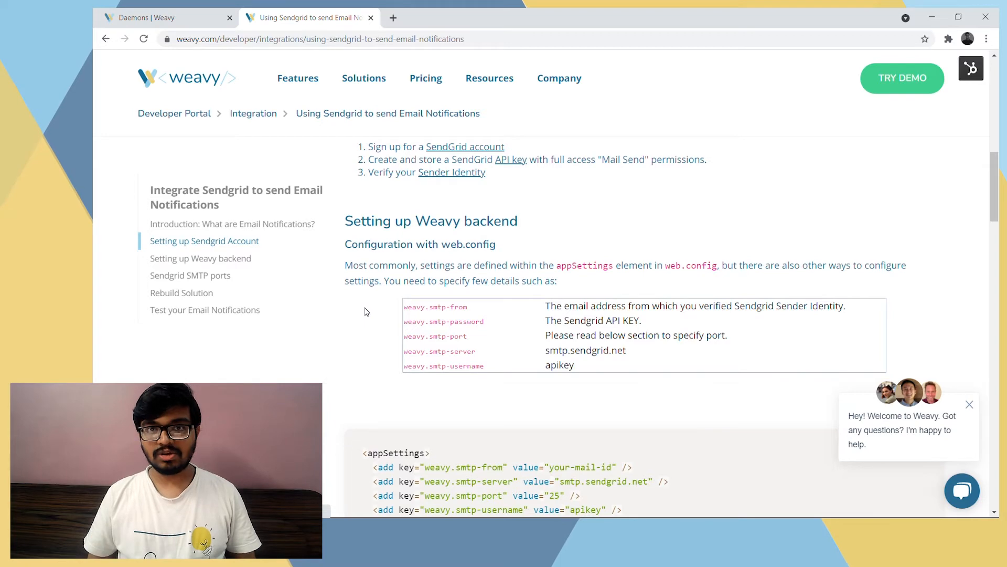
scroll(366, 311, down, 12)
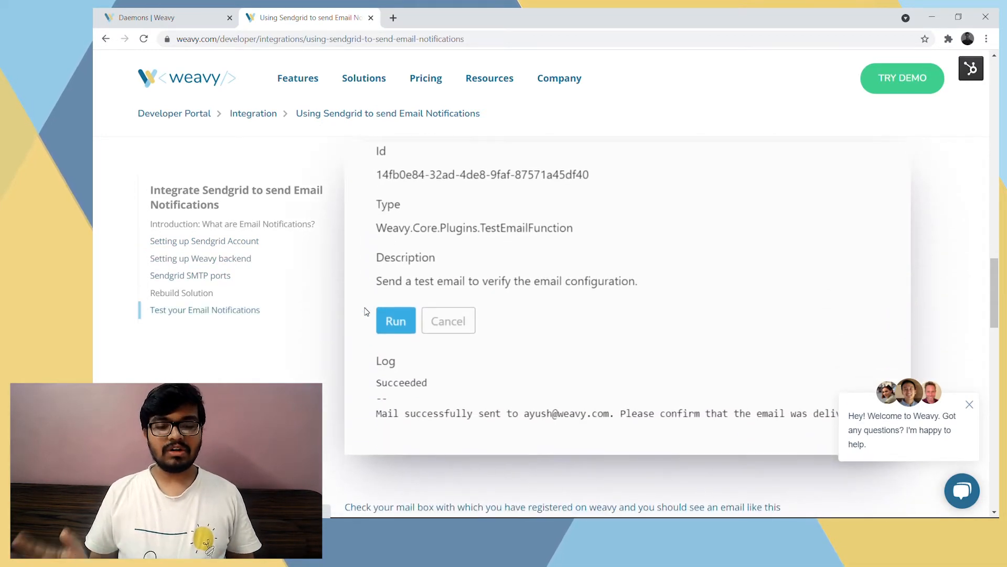
Go back to the "Setting up Sendgrid Account" section and open its SendGrid account sign-up link
scroll(366, 311, up, 3)
scroll(366, 311, up, 12)
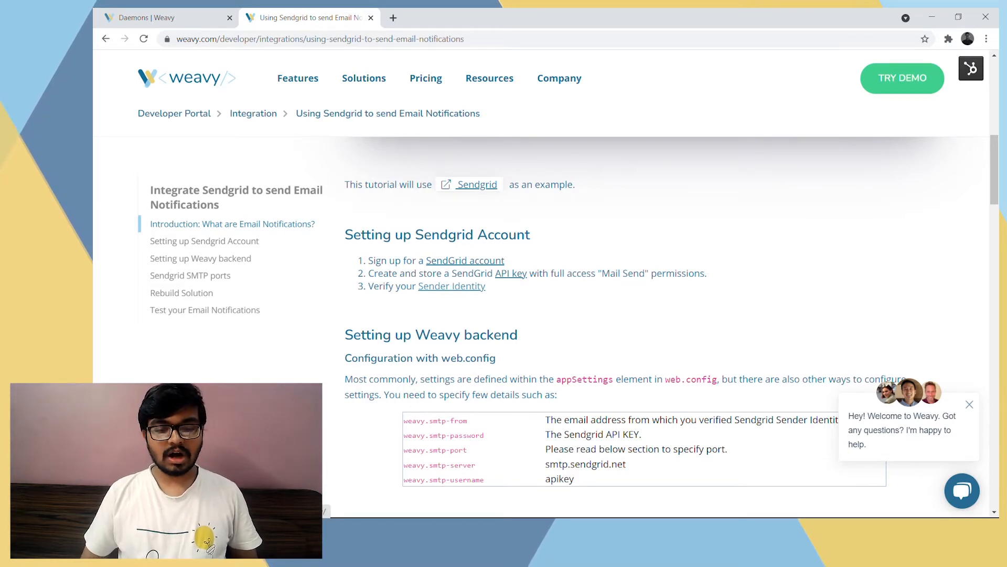
ctrl+click(456, 262)
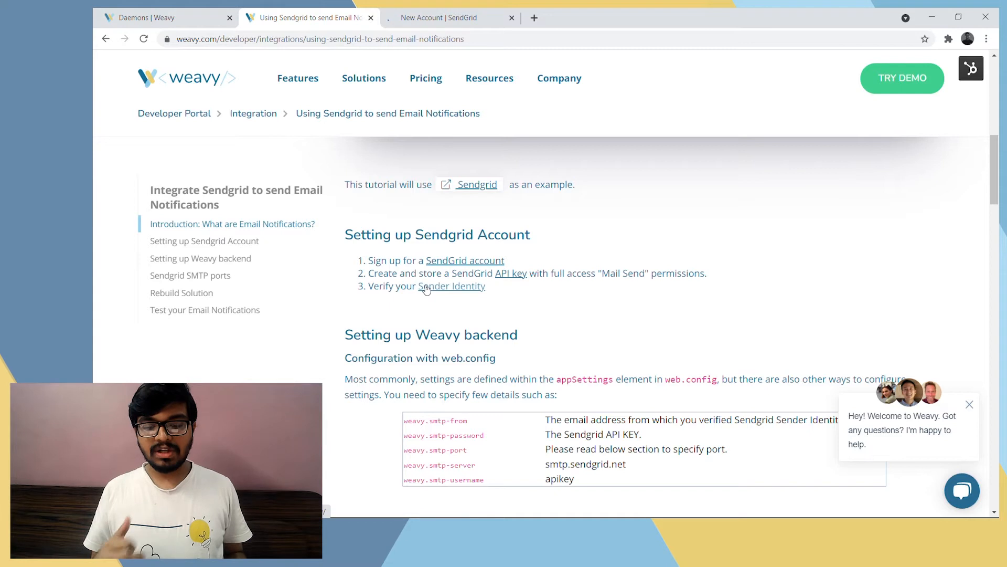
Read the weavy.smtp-from and weavy.smtp-password entries in the "Setting up Weavy backend" settings table
scroll(426, 290, down, 2)
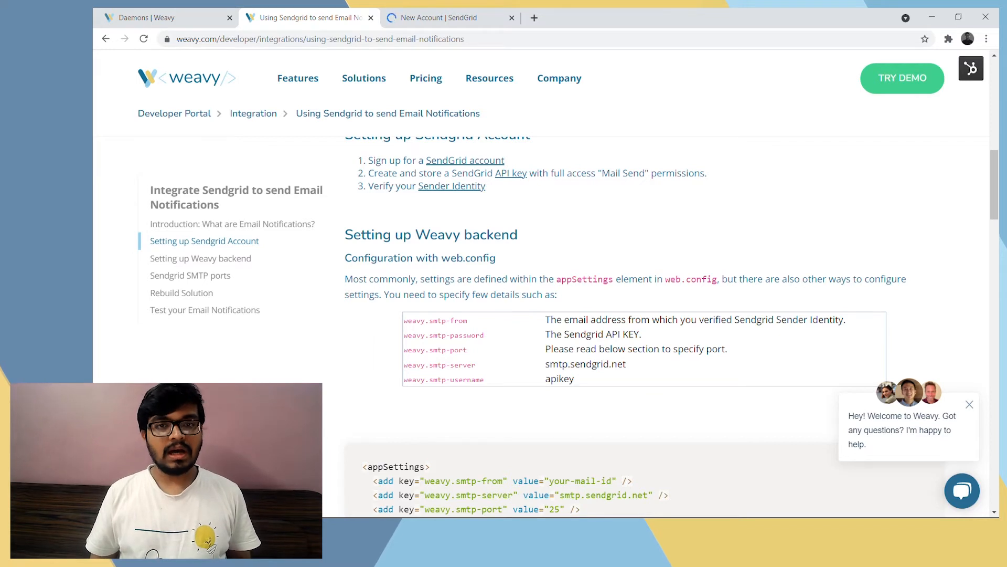
scroll(540, 325, down, 1)
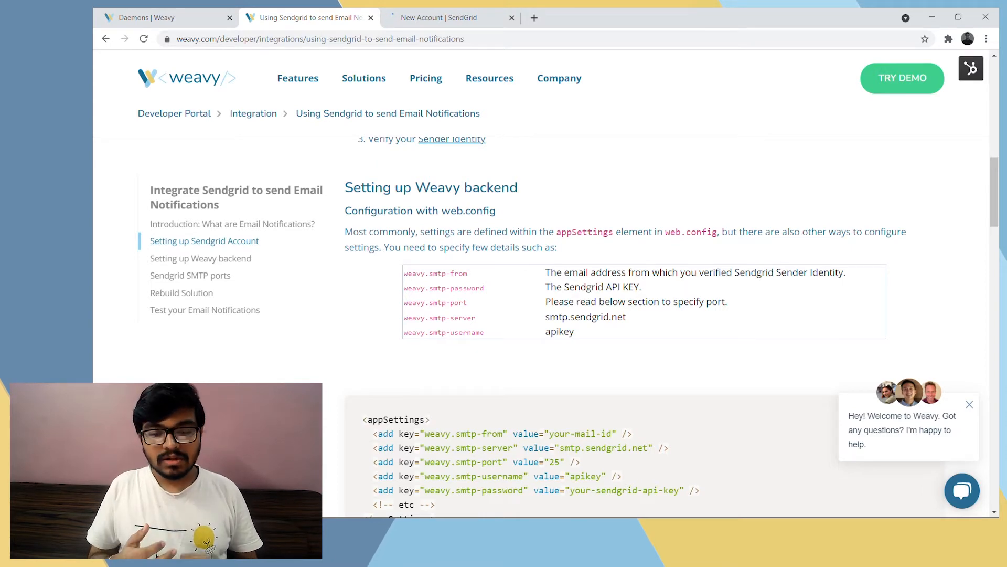
scroll(428, 290, down, 1)
scroll(458, 228, up, 3)
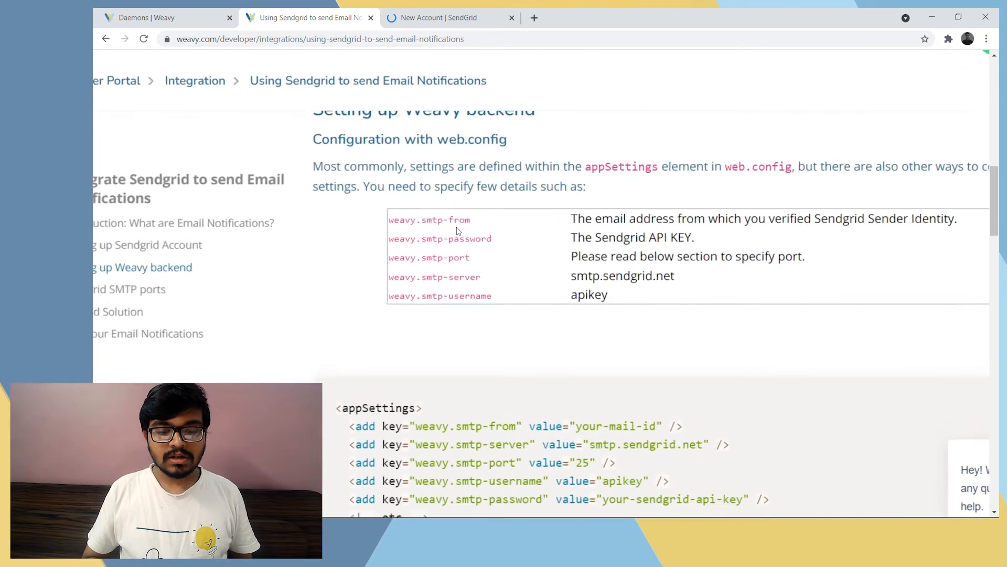
drag(393, 219, 481, 216)
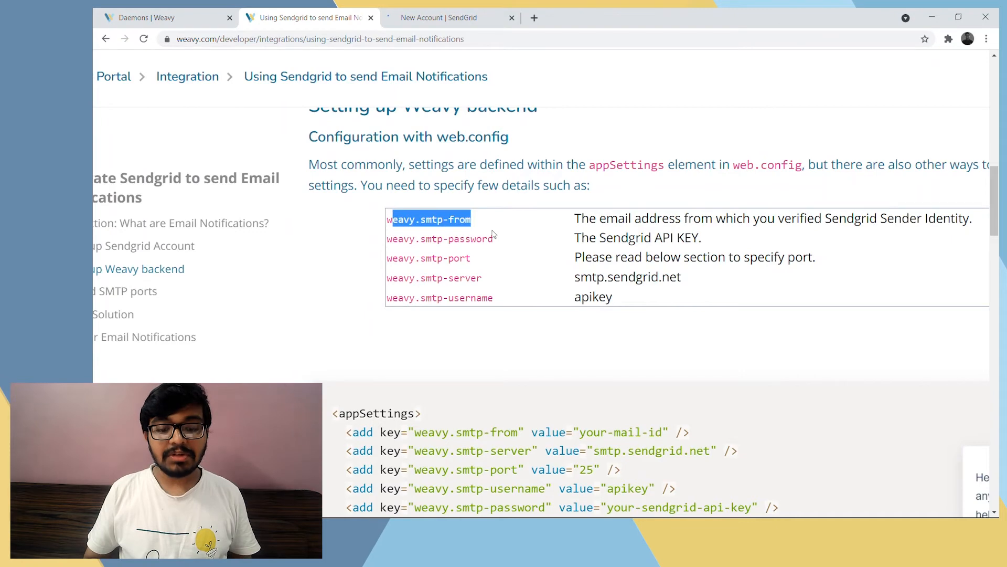
click(500, 232)
scroll(501, 232, right, 2)
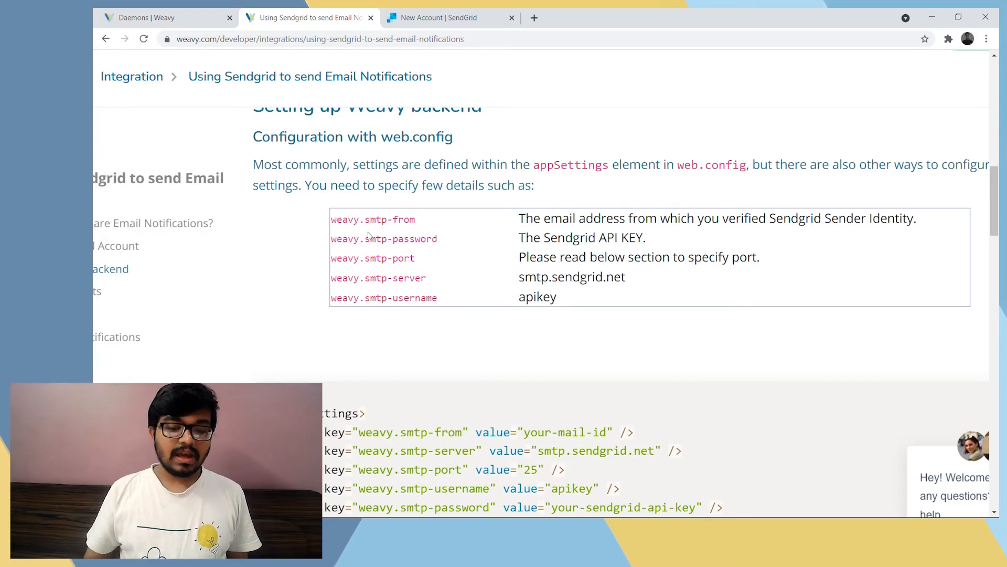
drag(360, 239, 437, 240)
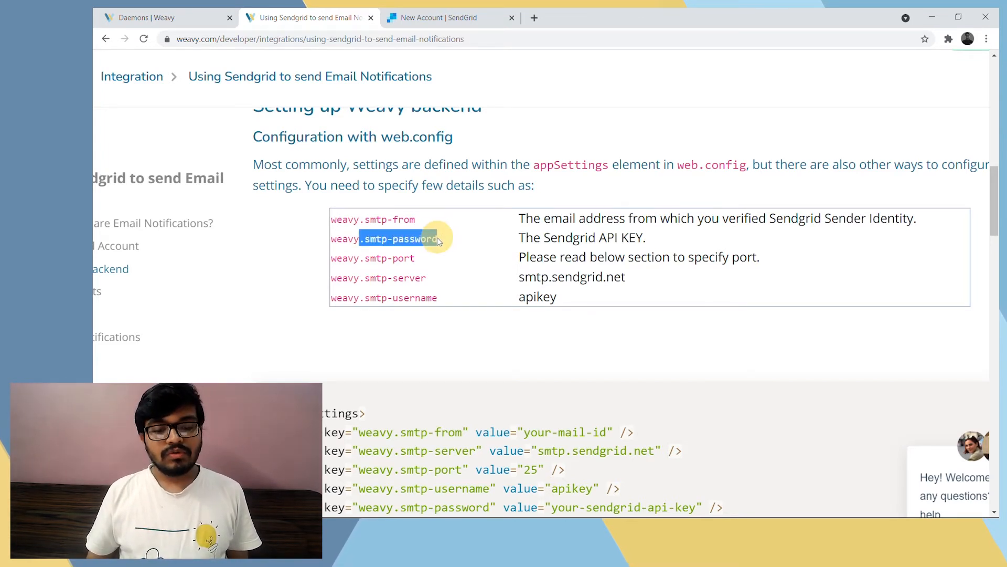
click(439, 240)
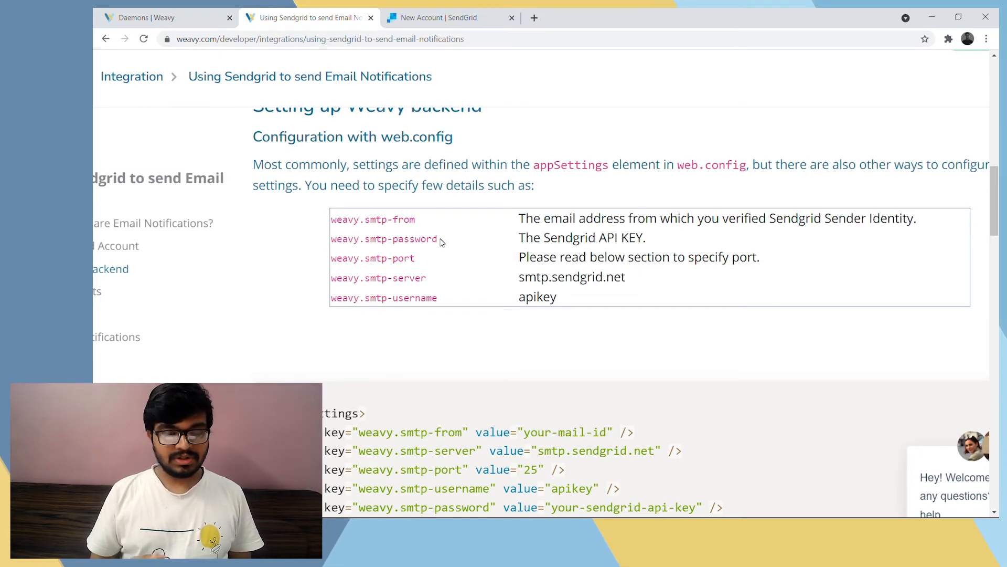
Examine the weavy.smtp-port, weavy.smtp-server and weavy.smtp-username entries with their values in the settings table
scroll(441, 241, down, 1)
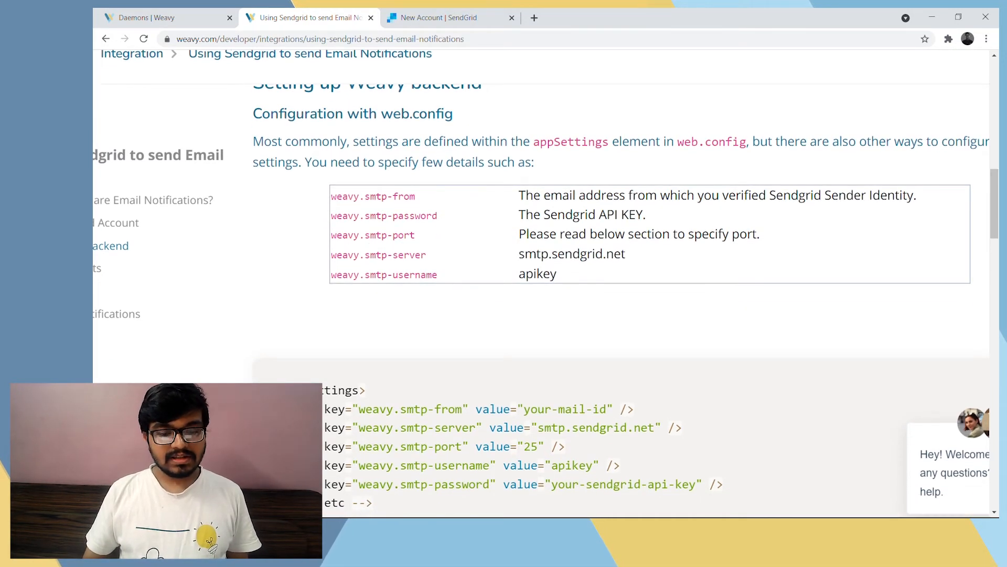
drag(370, 235, 417, 235)
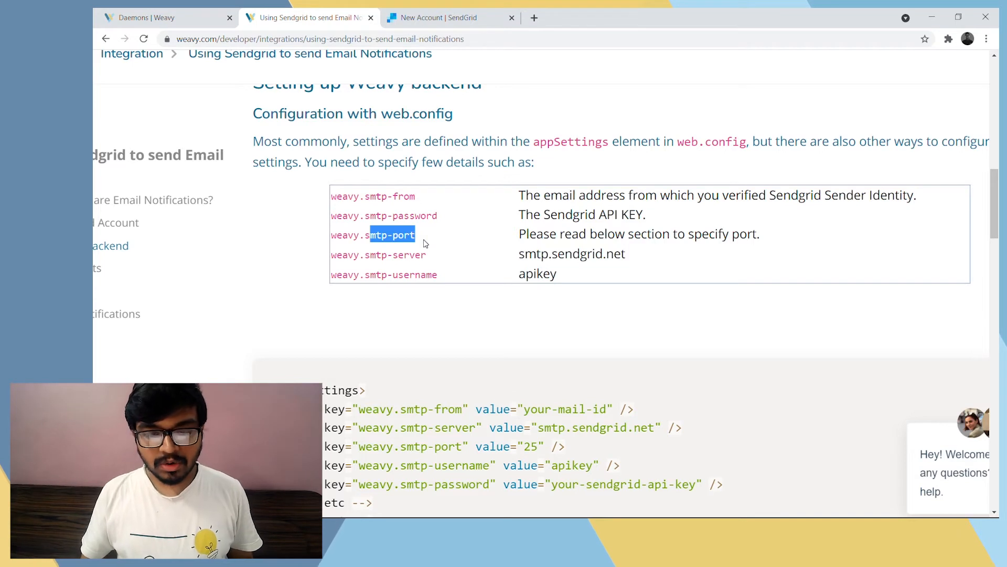
drag(365, 256, 464, 260)
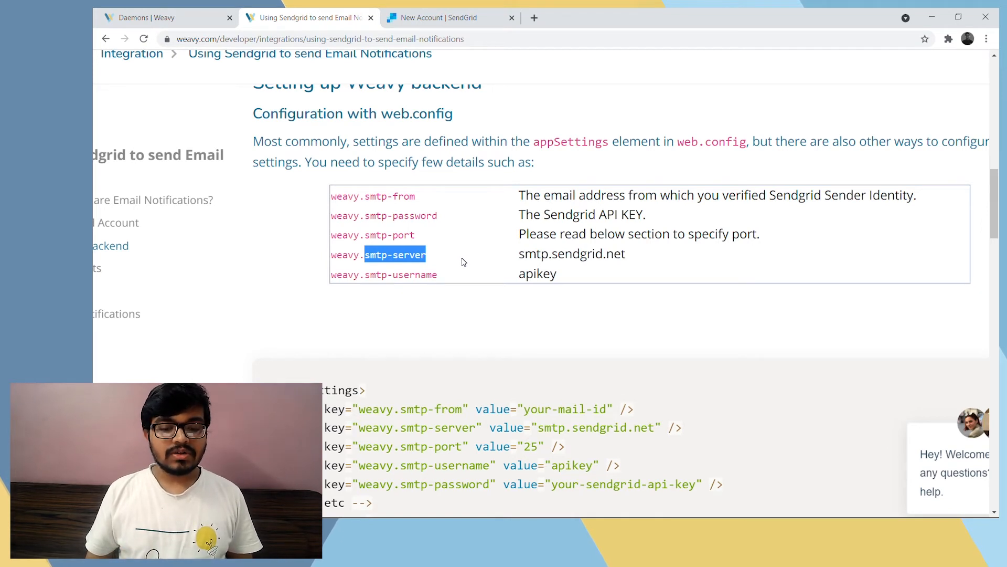
scroll(462, 261, down, 1)
drag(525, 232, 651, 235)
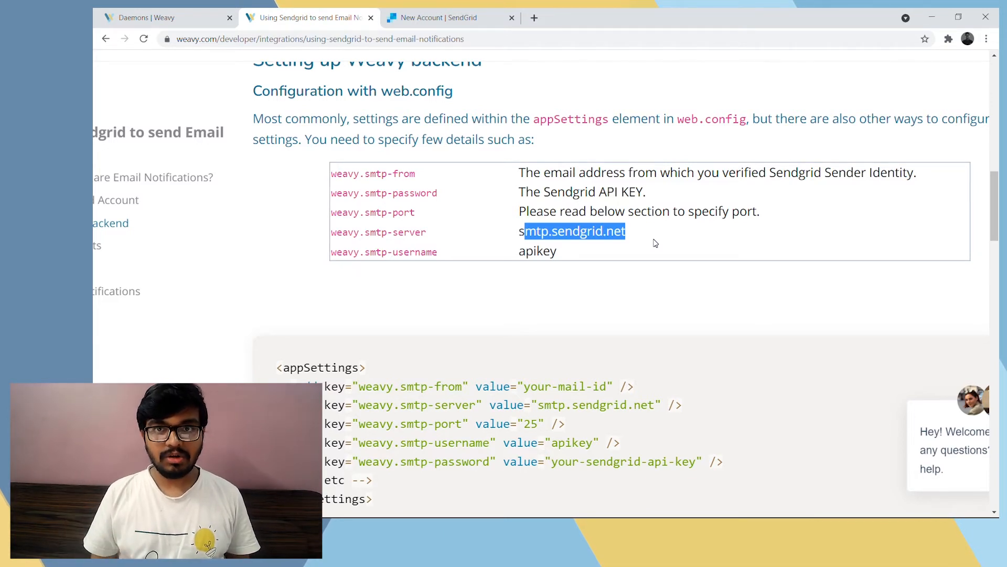
drag(365, 253, 431, 253)
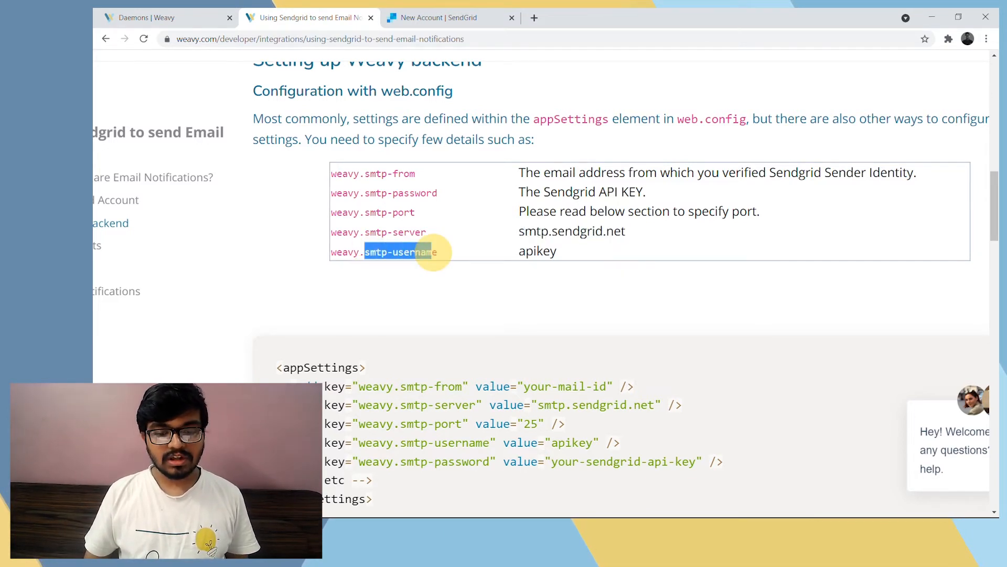
double_click(537, 250)
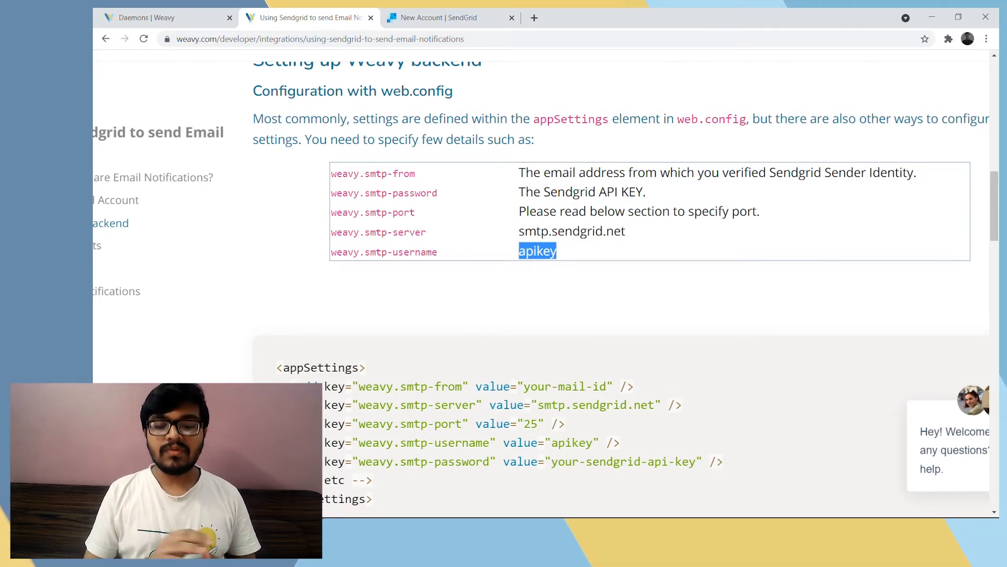
Look over the sample appSettings block and check which configuration file the tutorial says must hold the settings
scroll(528, 254, down, 2)
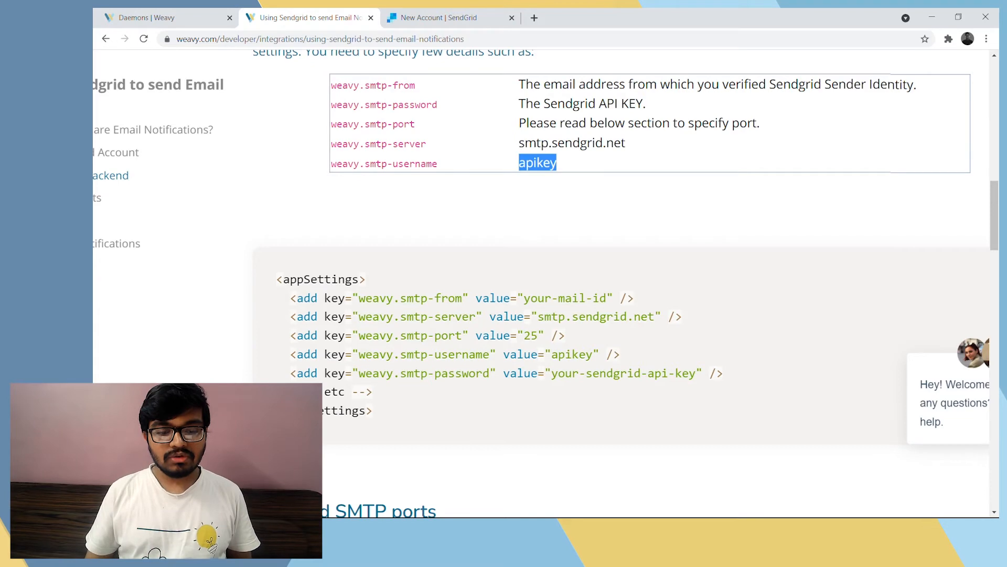
scroll(440, 324, up, 2)
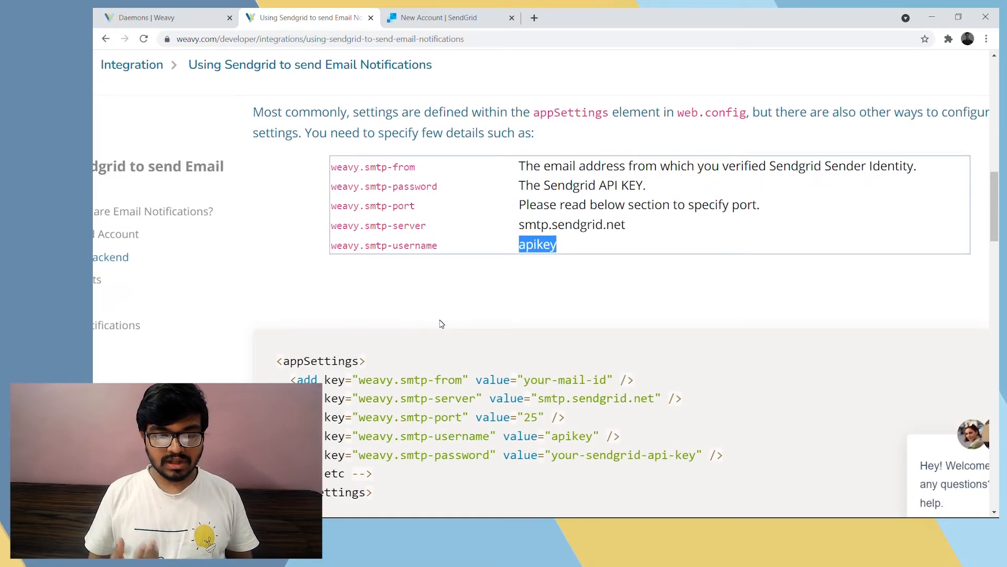
scroll(441, 324, down, 1)
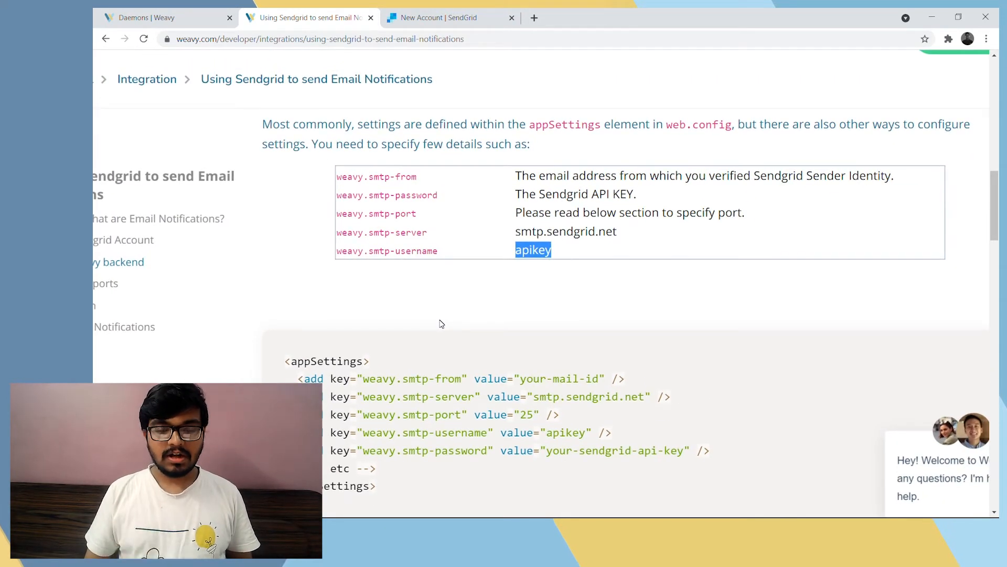
scroll(440, 323, up, 1)
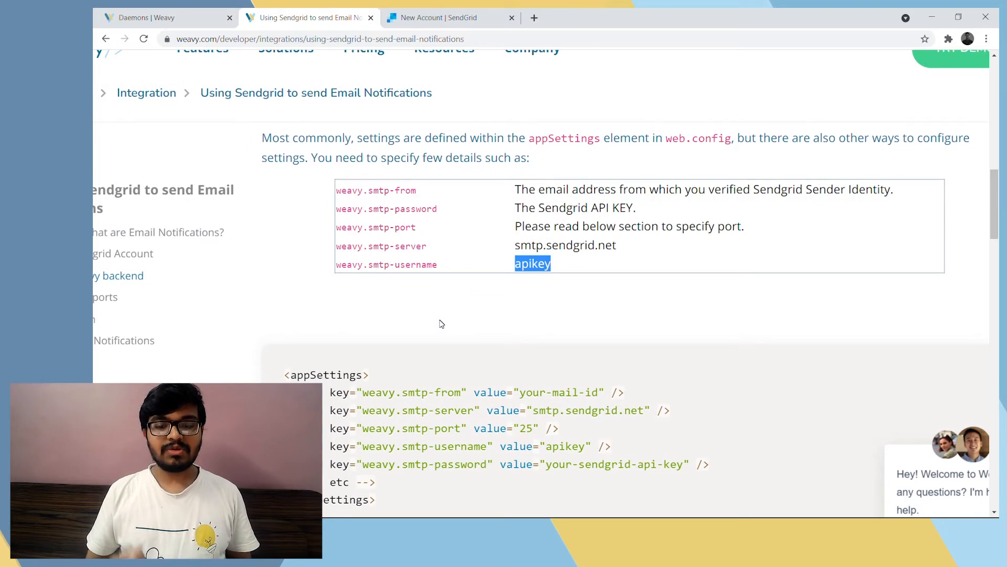
scroll(440, 323, up, 3)
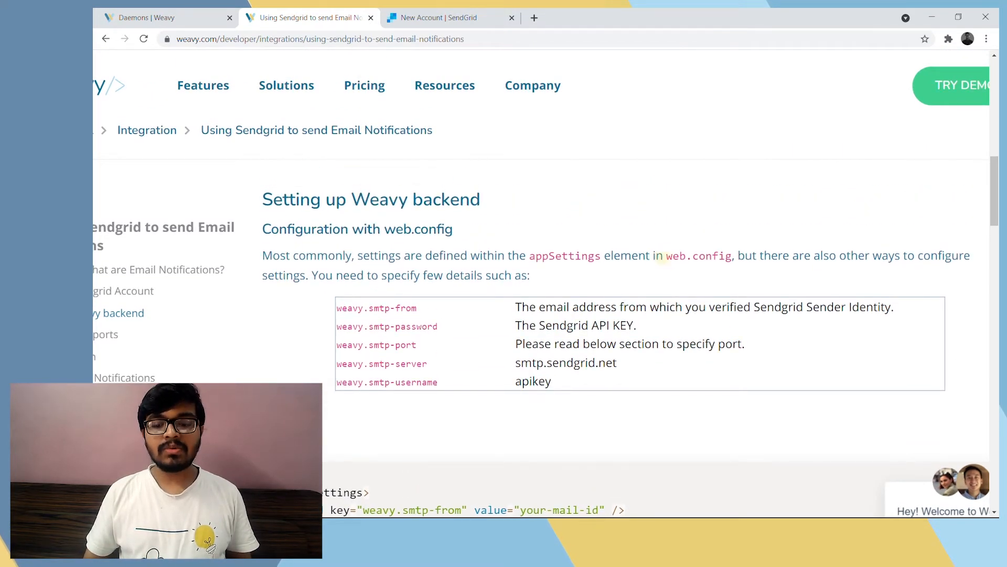
drag(663, 256, 726, 256)
click(629, 312)
Switch to the Weavy solution in Visual Studio, close and reopen the Solution Explorer, and select the Web.config file
key(alt+Tab)
key(alt+Tab)
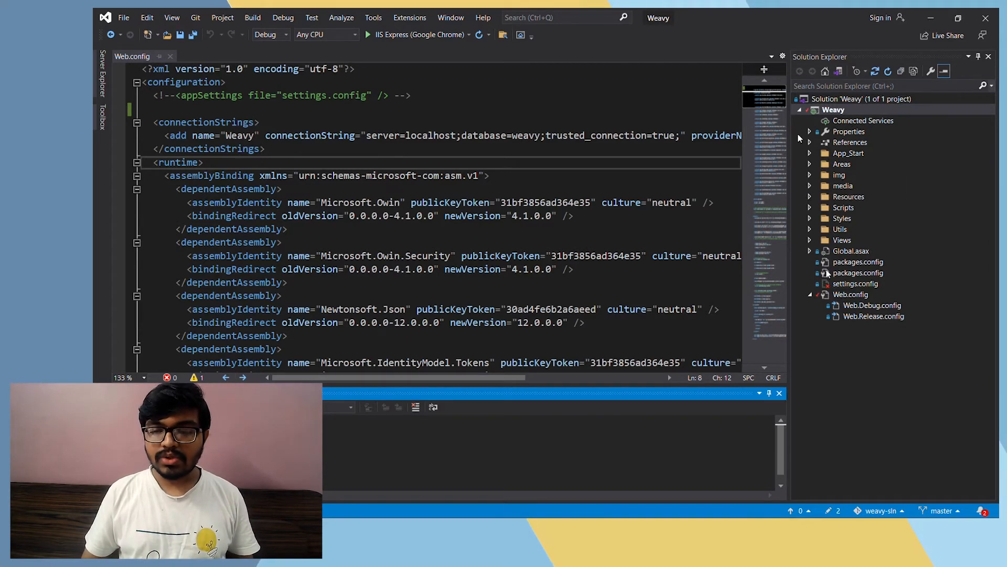
click(988, 57)
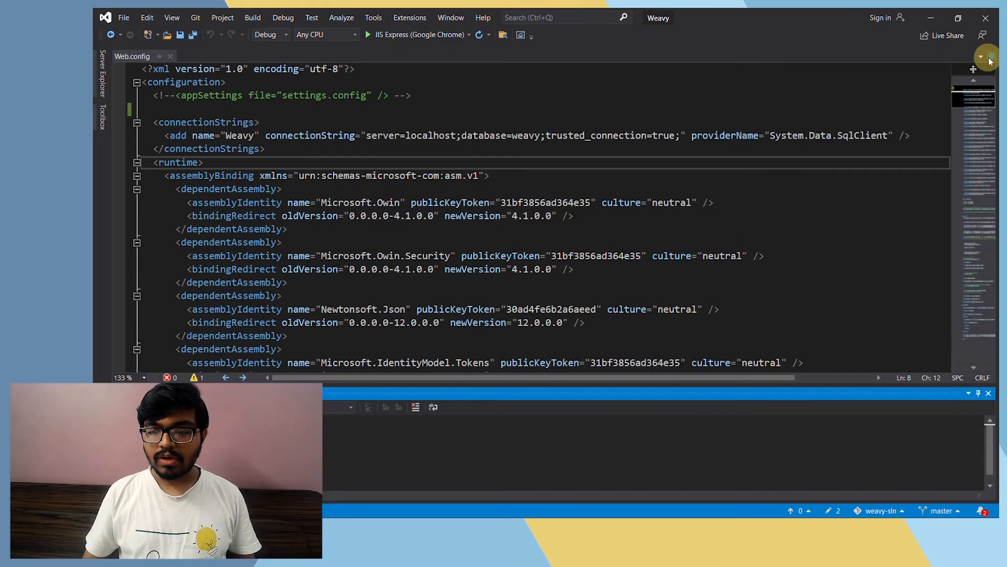
click(167, 17)
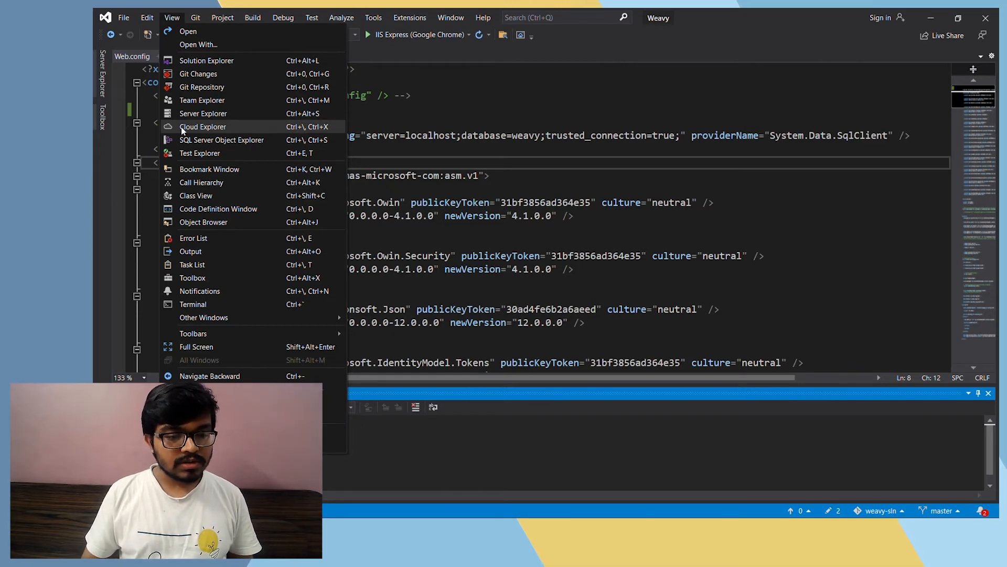
click(219, 61)
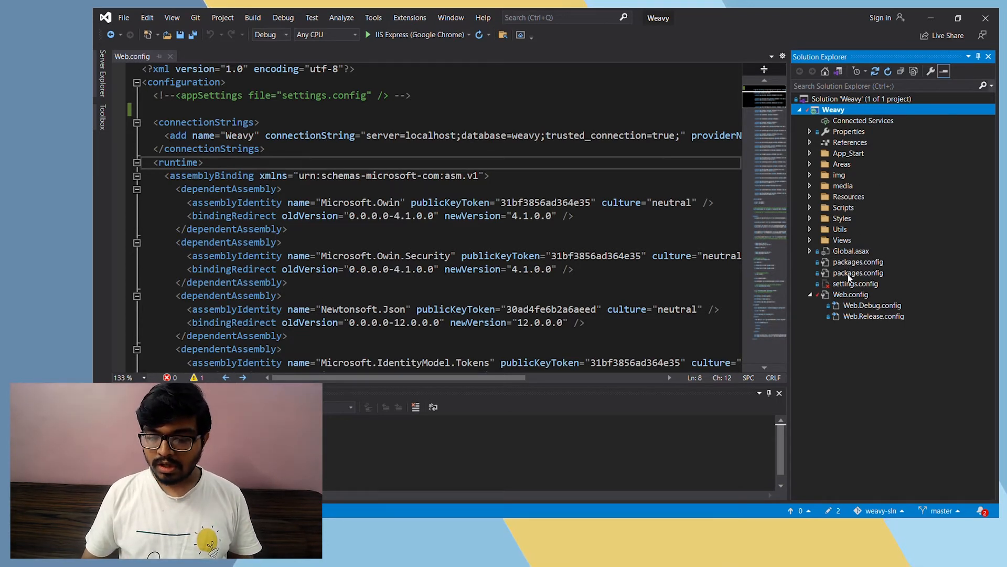
click(851, 296)
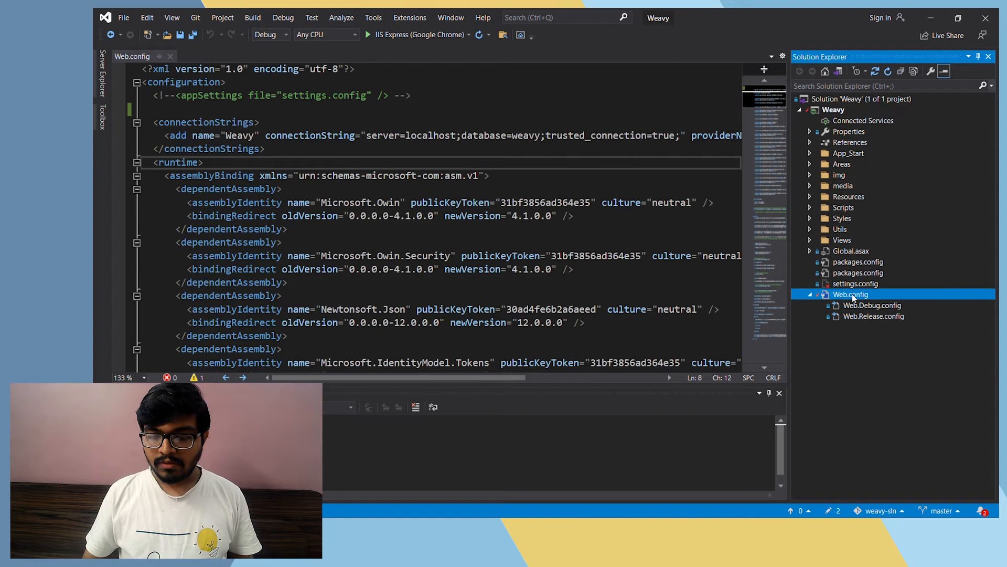
Add a new line directly after the commented-out appSettings element in Web.config
click(340, 135)
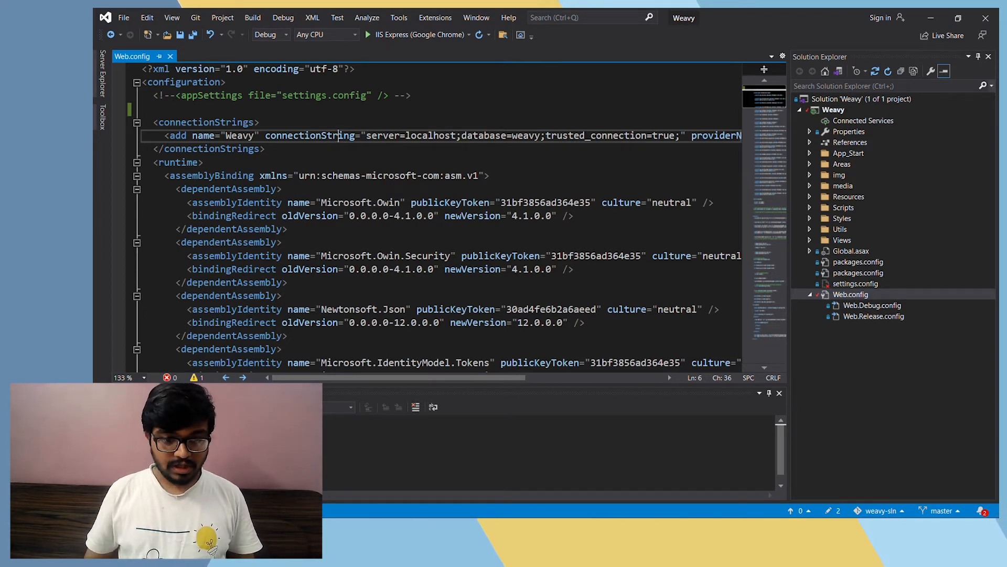
click(389, 95)
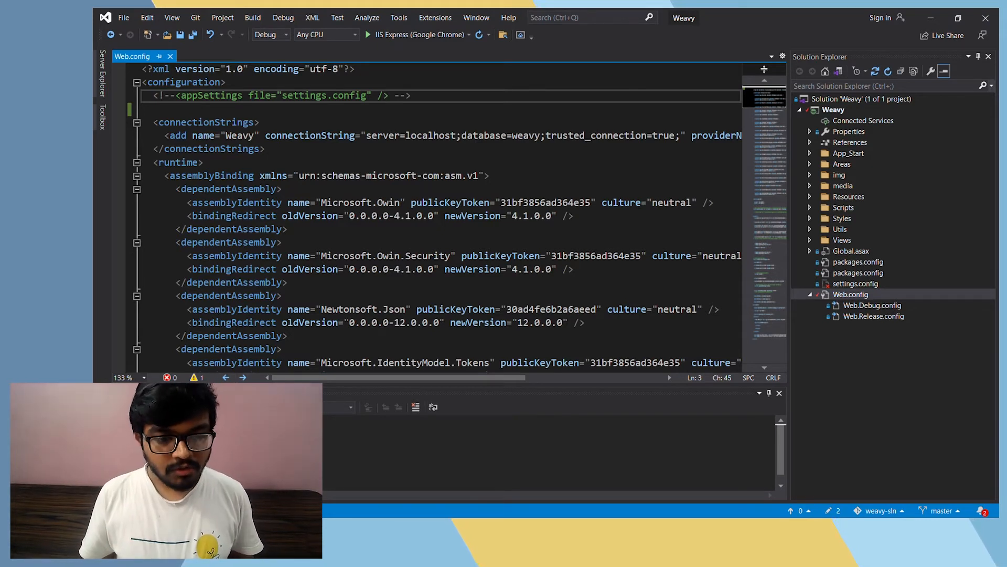
click(406, 95)
click(409, 96)
click(413, 96)
key(Return)
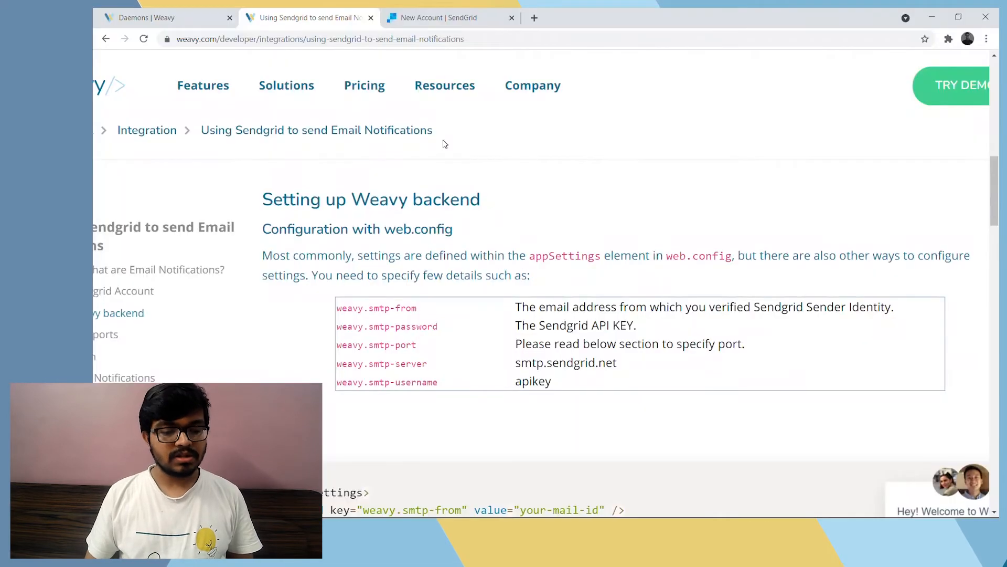
Return to the tutorial in the browser and examine each SMTP key's value in the sample appSettings code block
scroll(502, 223, down, 2)
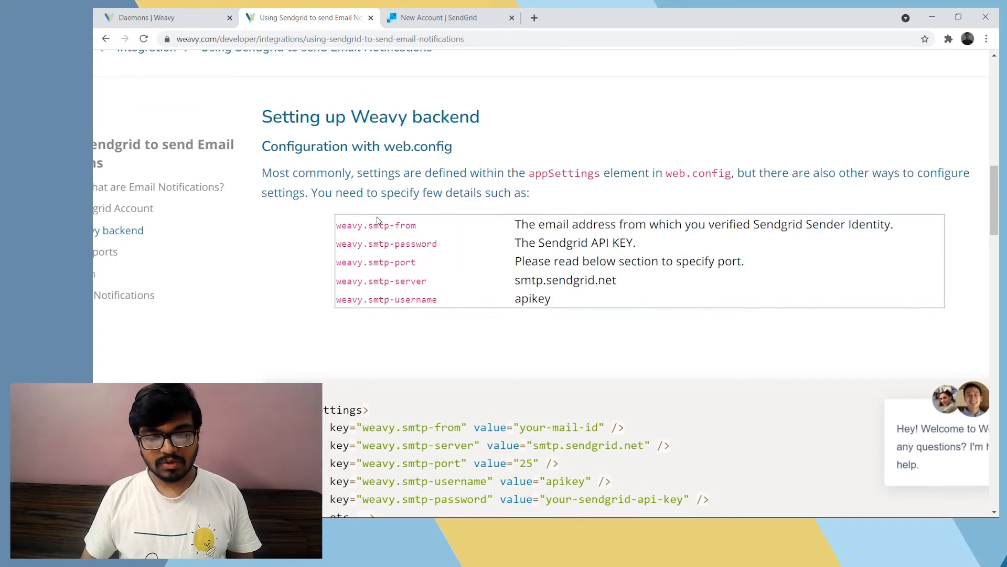
scroll(376, 217, down, 4)
scroll(508, 309, down, 3)
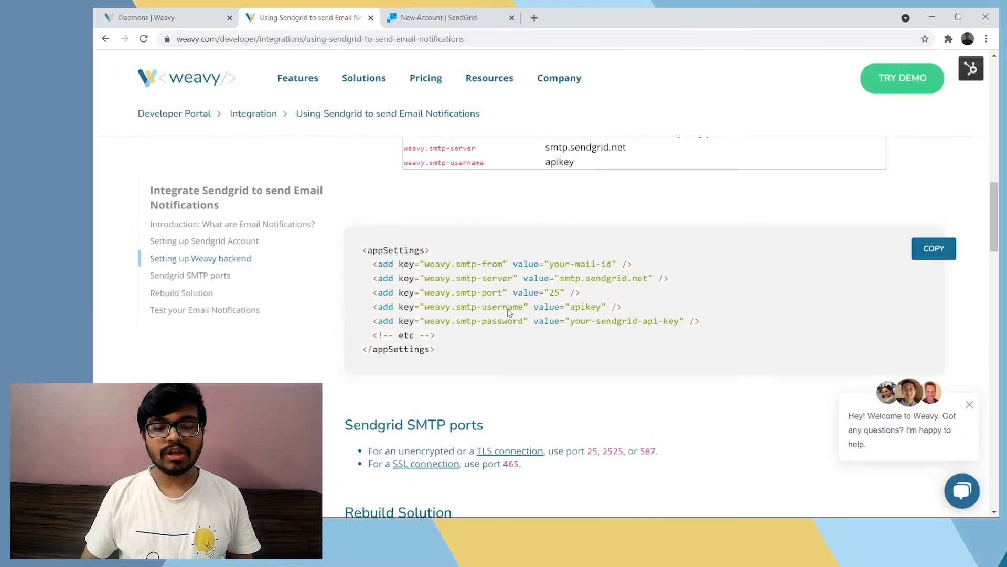
scroll(599, 308, up, 5)
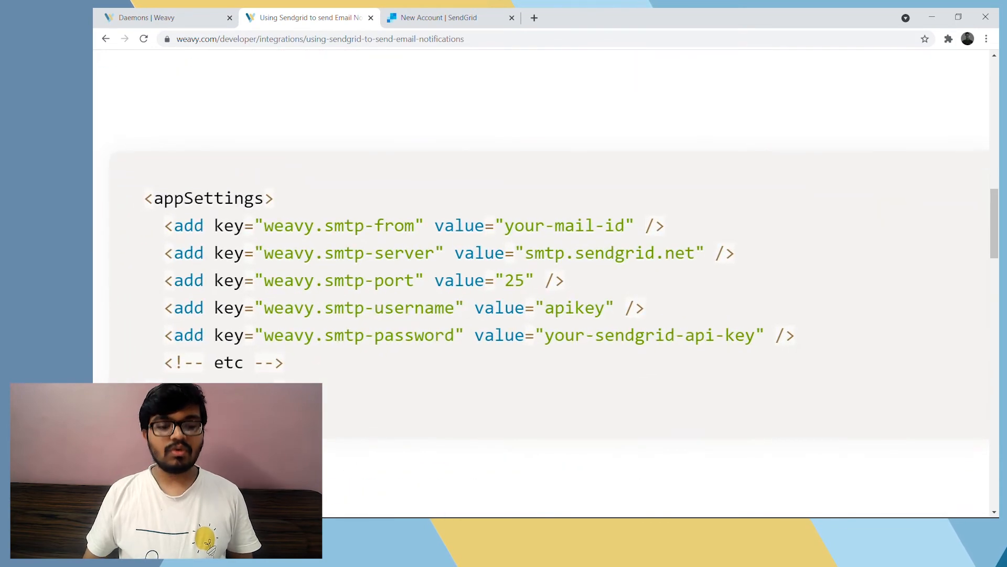
scroll(398, 245, down, 1)
drag(512, 205, 638, 206)
drag(542, 232, 703, 232)
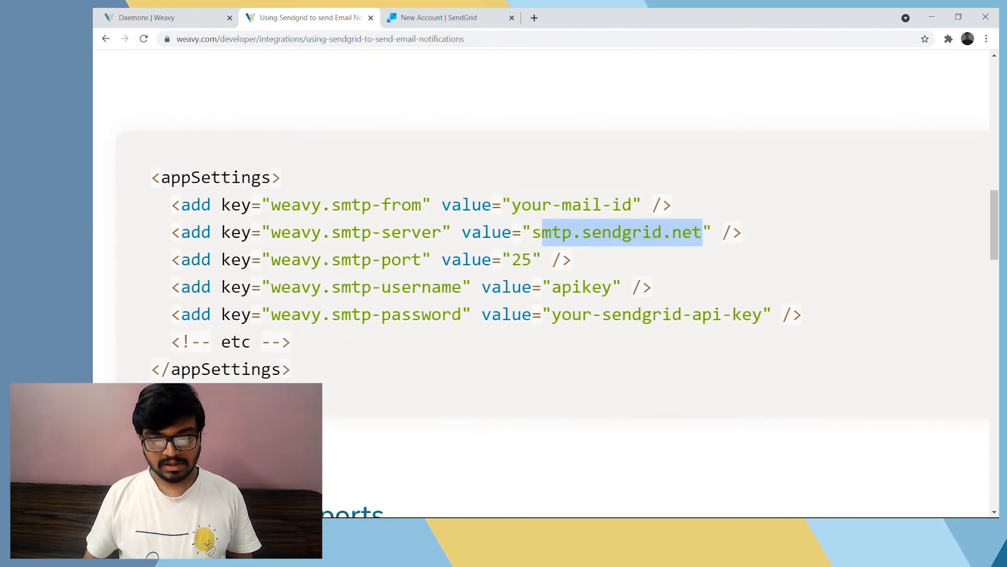
drag(513, 263, 608, 292)
drag(551, 314, 762, 315)
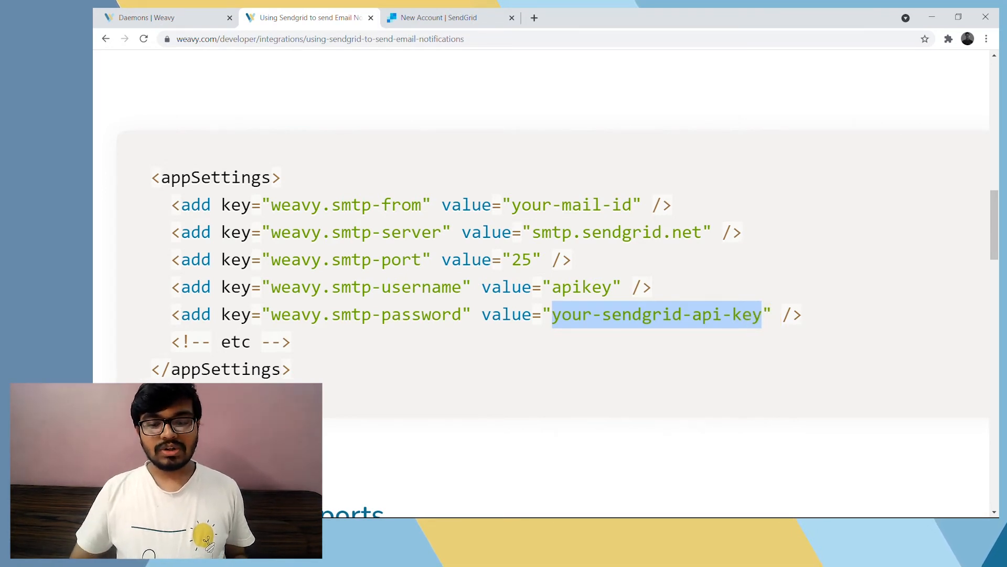
Read which ports the "Sendgrid SMTP ports" section gives for unencrypted or TLS connections and for SSL connections
scroll(765, 322, down, 1)
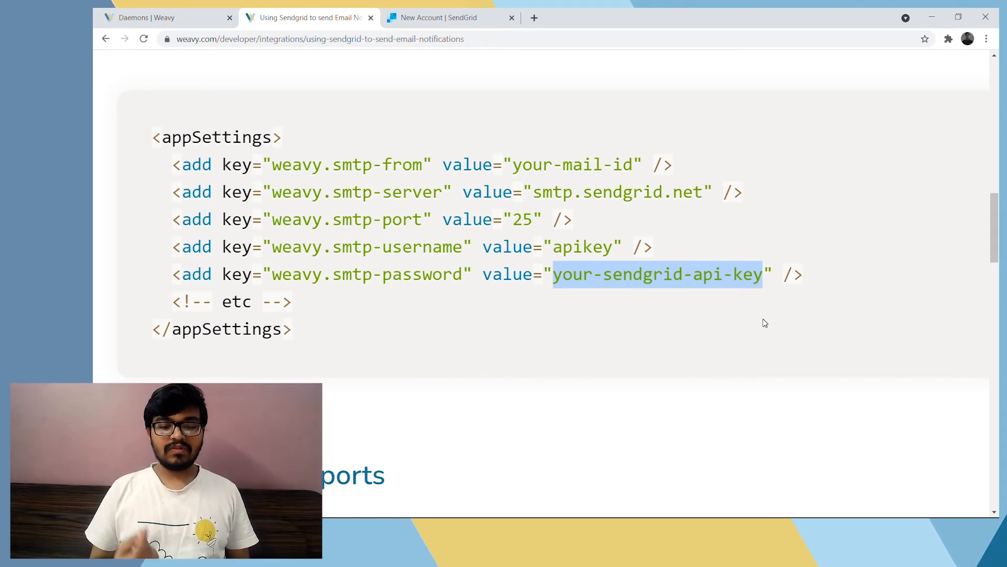
scroll(533, 310, down, 4)
scroll(533, 297, down, 3)
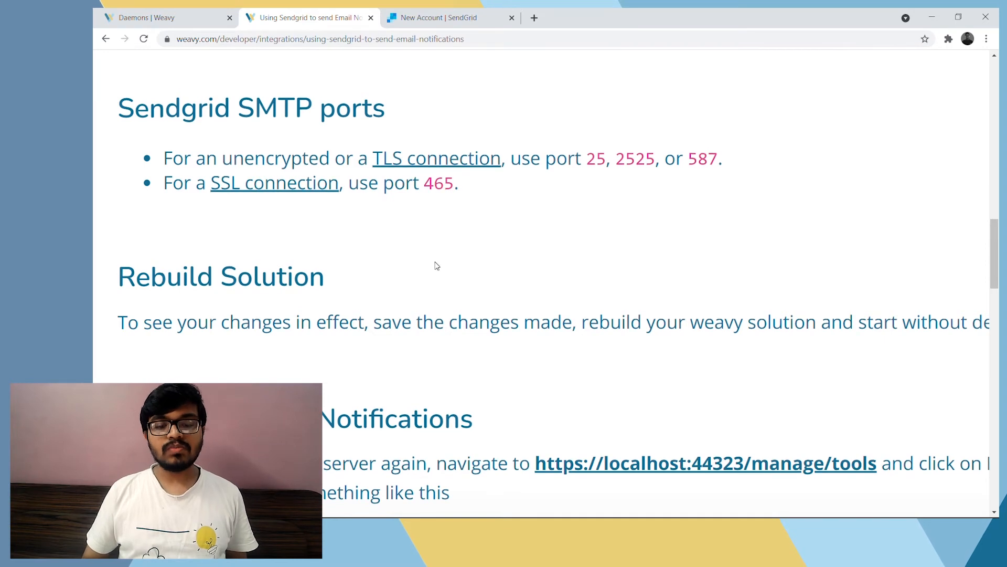
drag(586, 159, 717, 157)
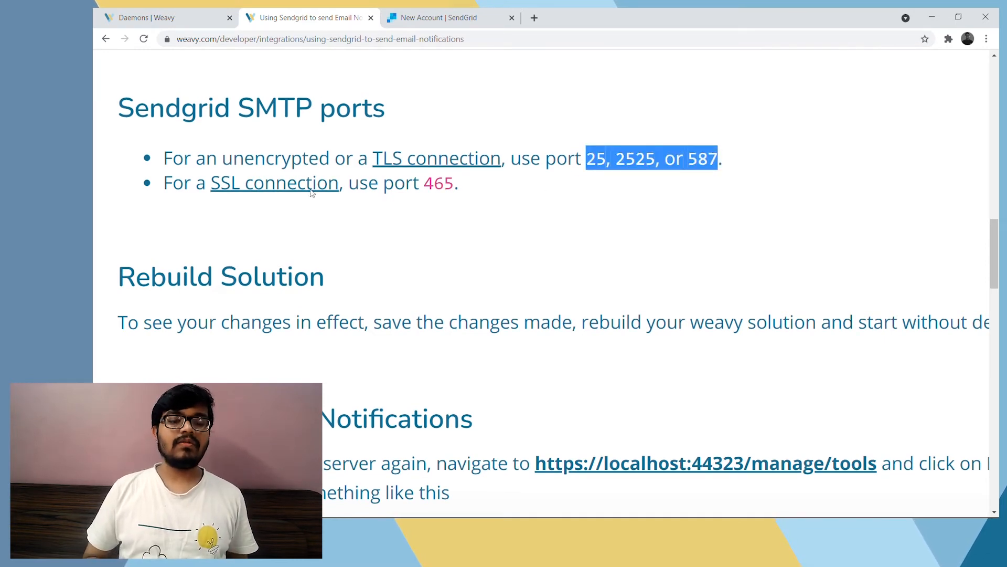
drag(424, 183, 456, 185)
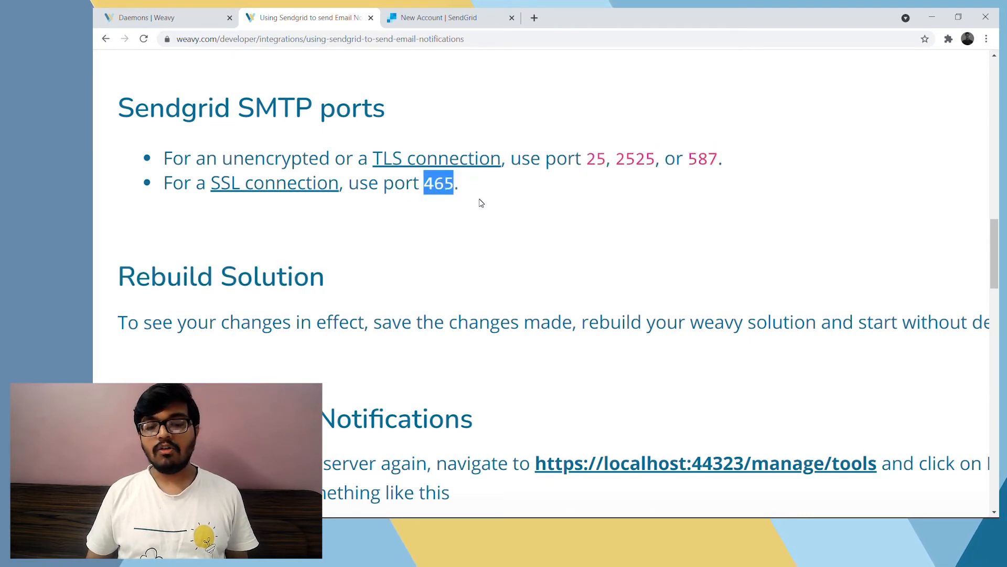
Compare the smtp-port value in the sample appSettings block with the listed SendGrid ports and look over the "Rebuild Solution" section
scroll(481, 203, up, 5)
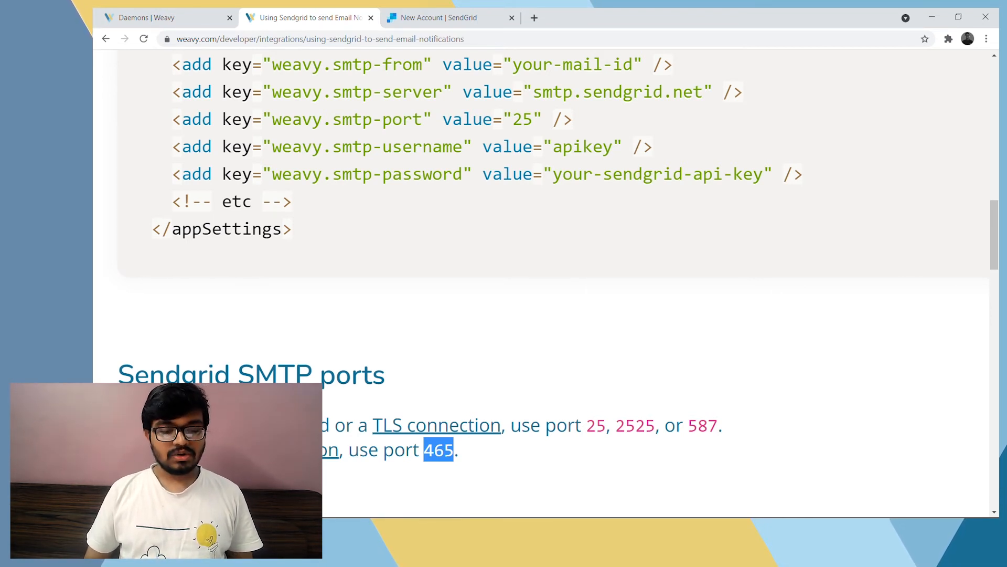
scroll(686, 334, up, 1)
click(530, 192)
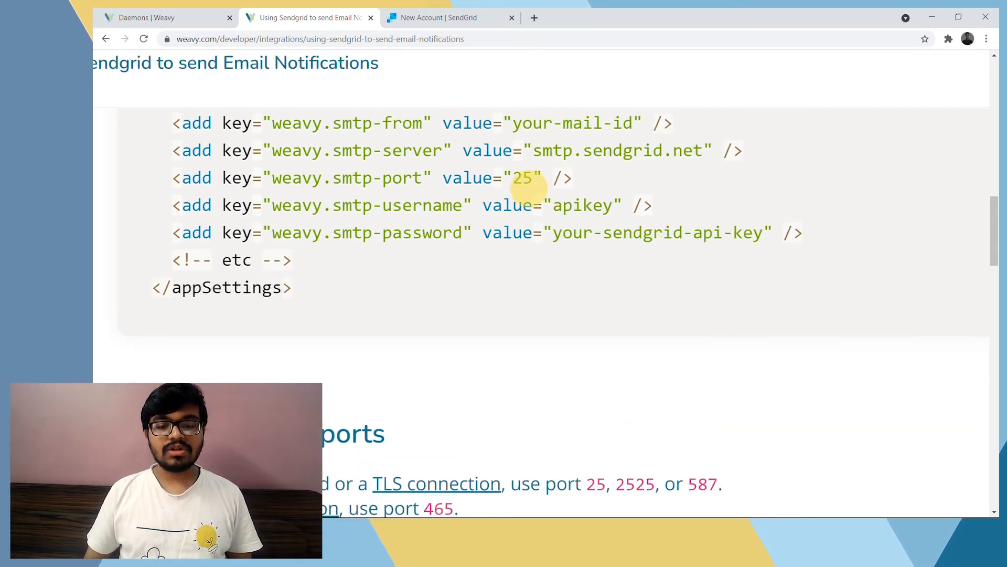
double_click(523, 177)
scroll(526, 176, down, 1)
scroll(641, 344, down, 1)
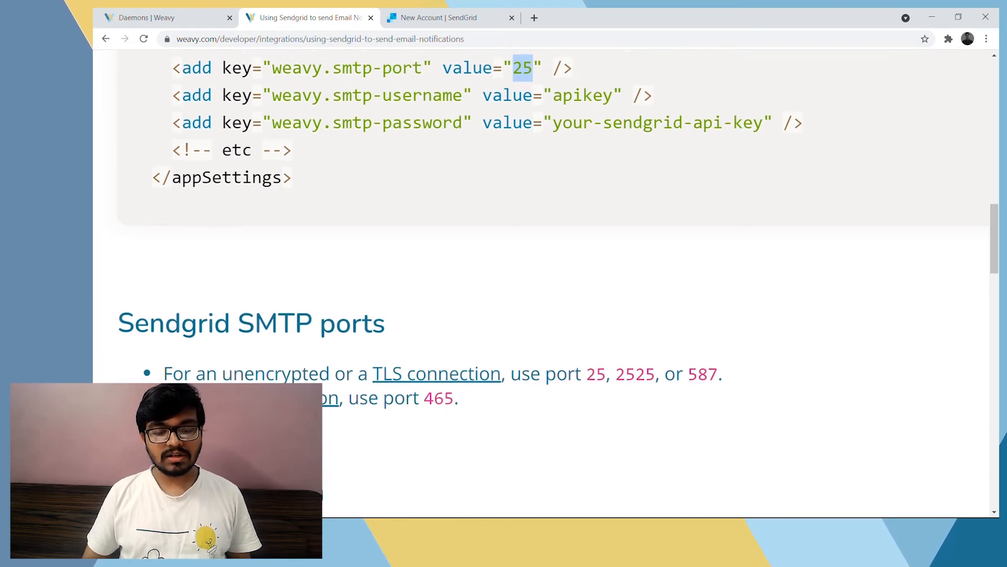
scroll(561, 207, up, 1)
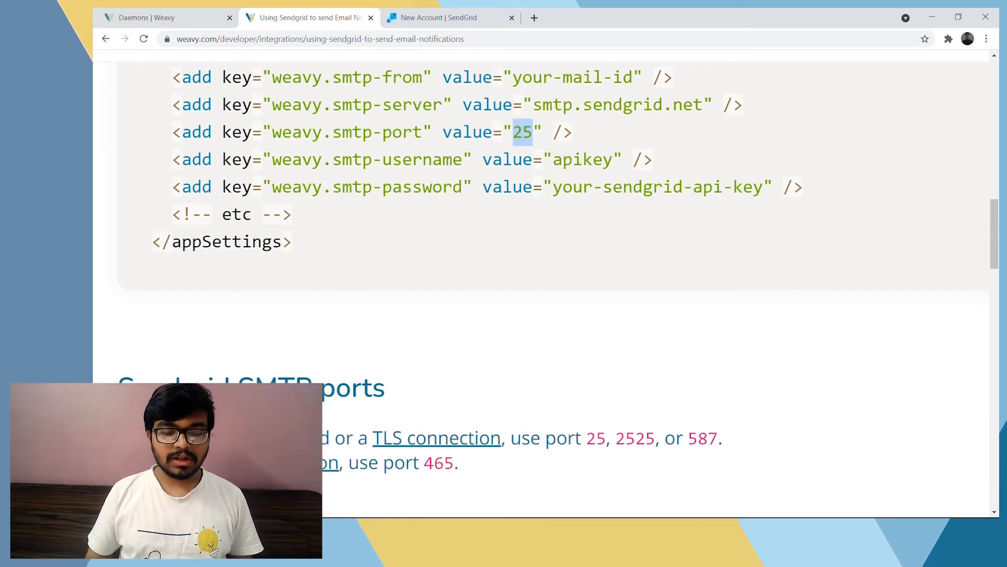
scroll(540, 285, up, 1)
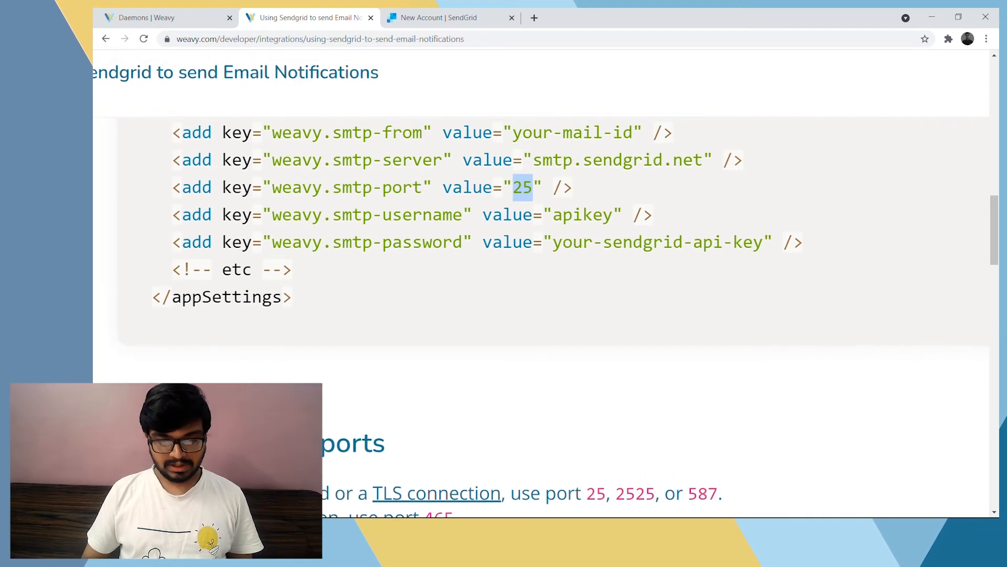
scroll(480, 179, down, 3)
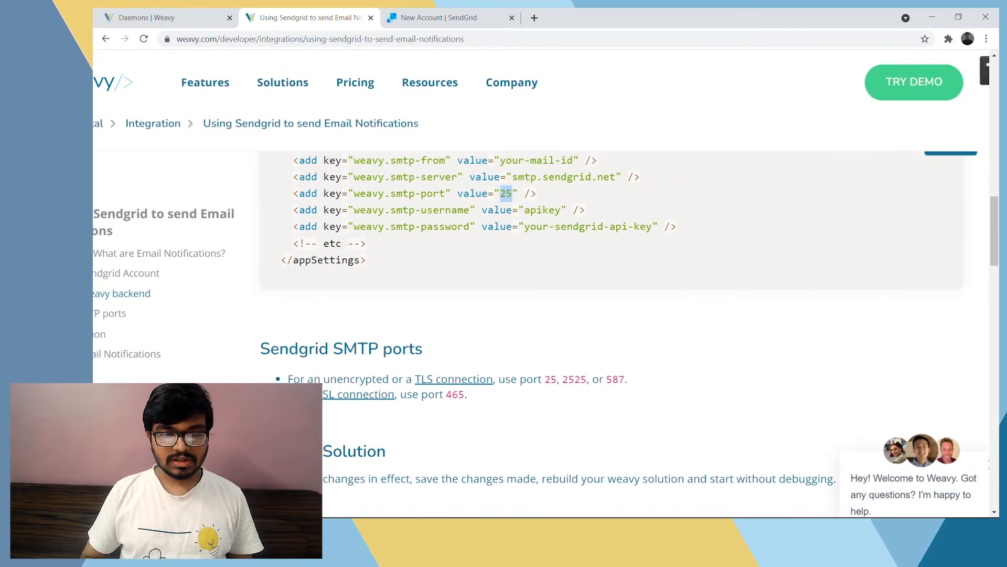
scroll(481, 179, up, 1)
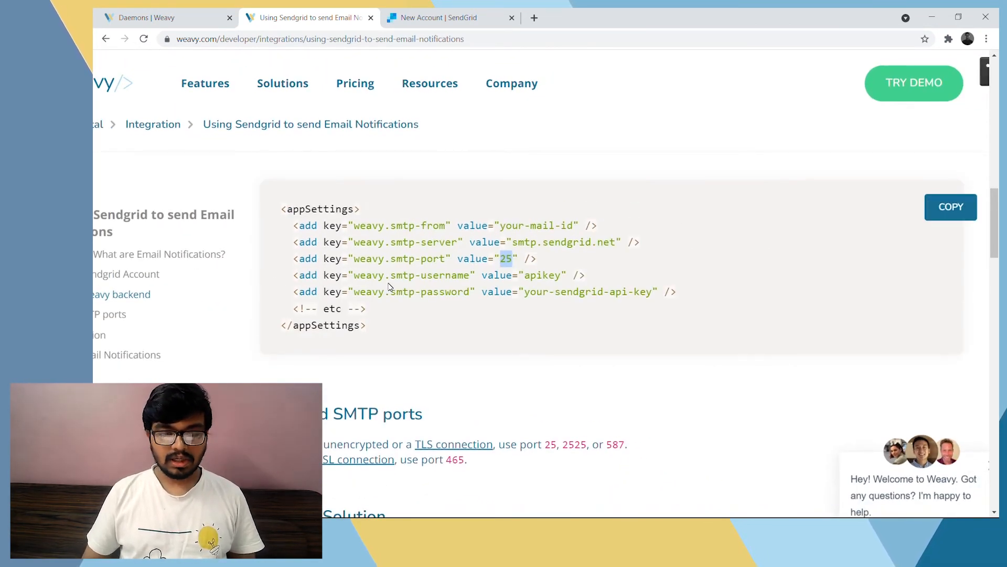
scroll(389, 286, down, 4)
scroll(388, 286, up, 1)
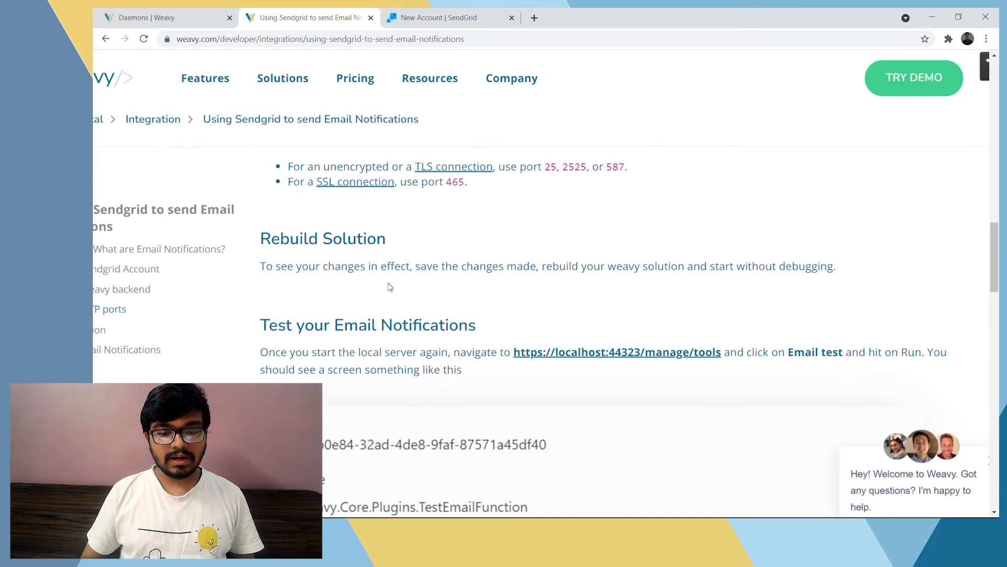
scroll(477, 226, up, 4)
Copy the prepared appSettings block from Notepad, including port 25 and the SendGrid API key as SMTP password, into Web.config and save the file
key(alt+Tab)
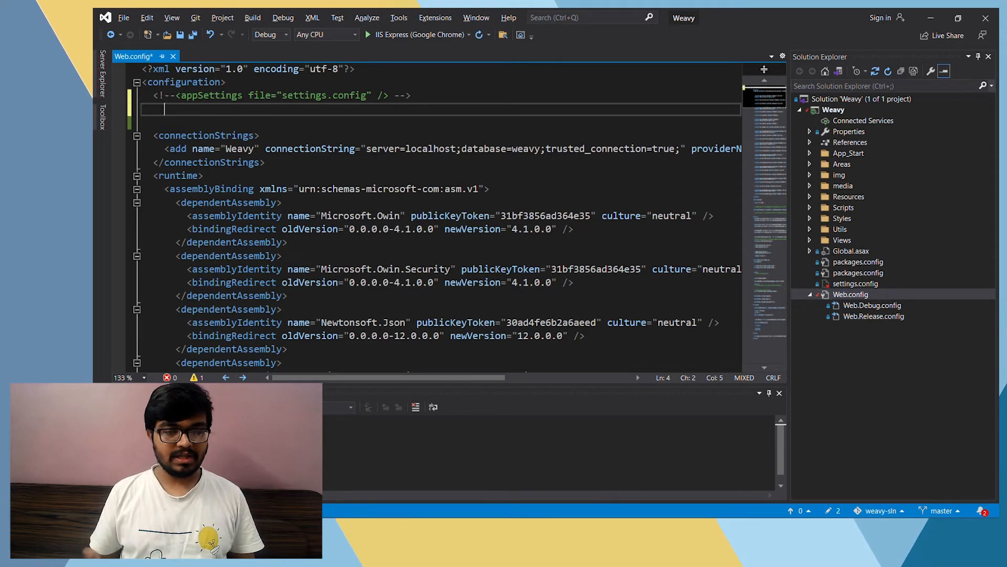
key(alt+Tab)
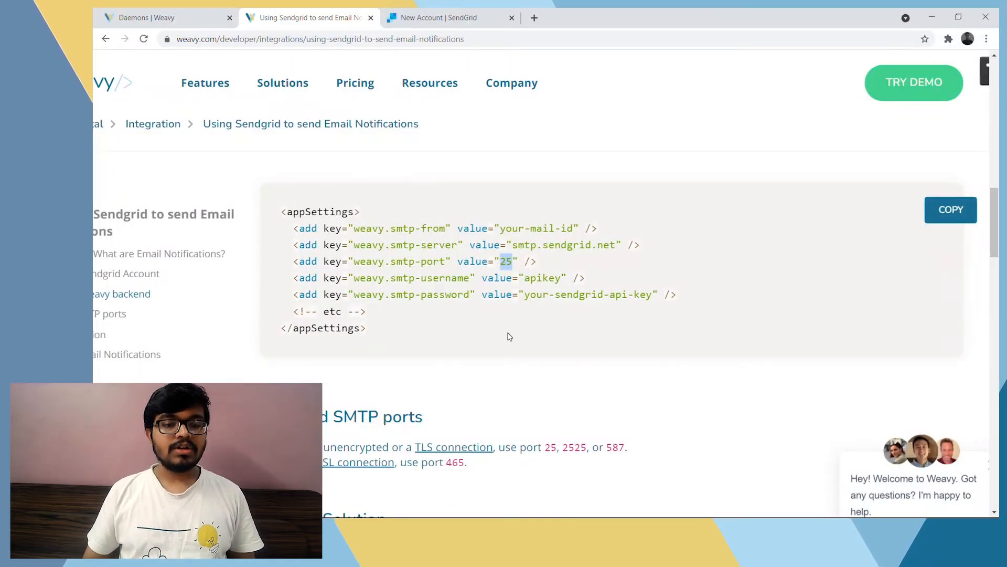
click(508, 387)
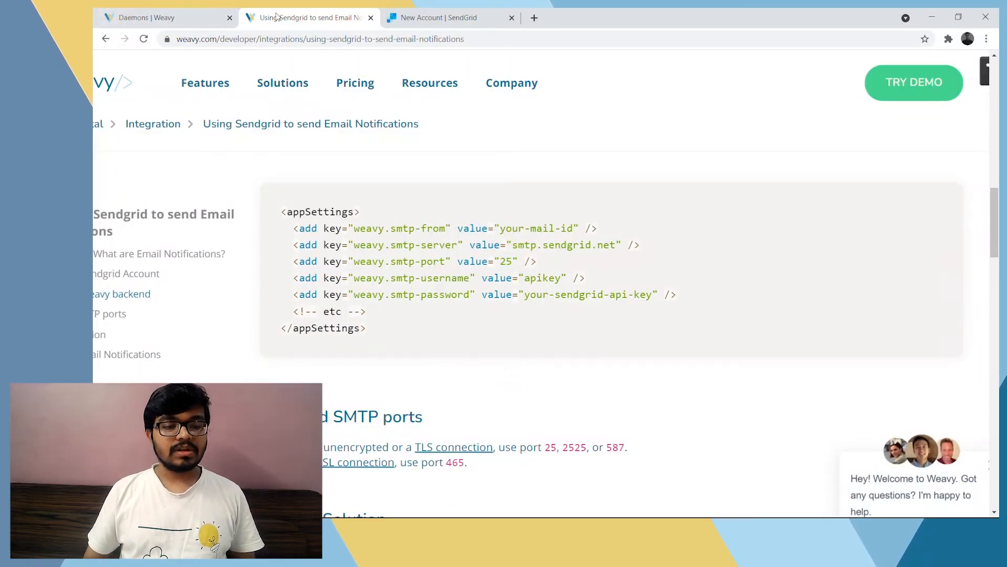
key(alt+Tab)
key(alt+Tab)
key(alt+Tab)
key(alt+Tab)
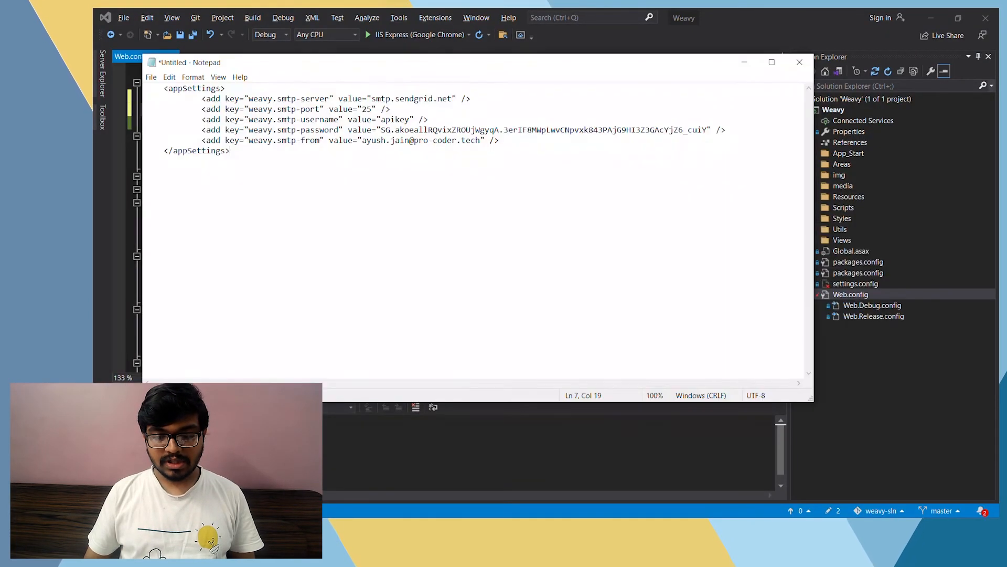
key(ctrl+a)
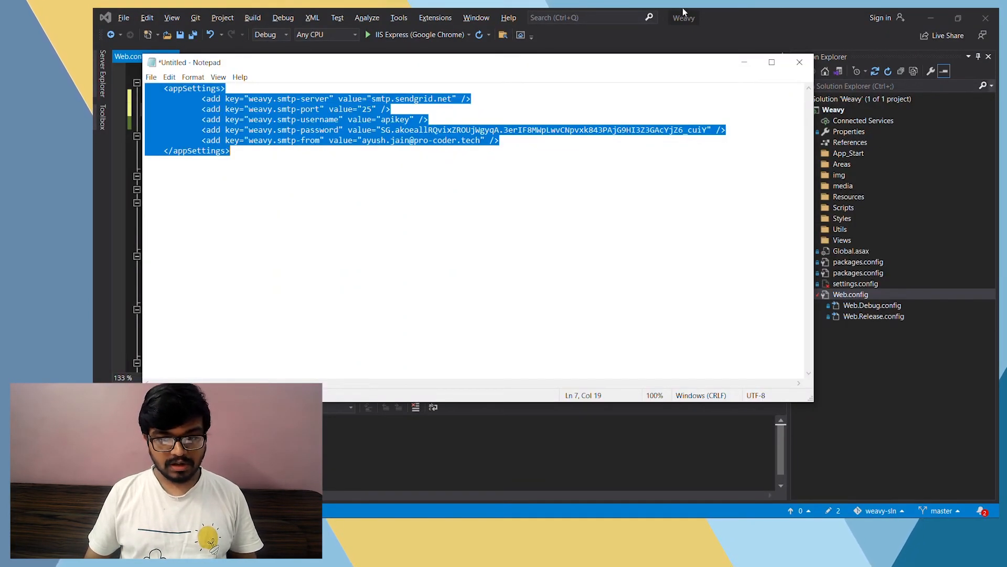
click(757, 8)
key(ctrl+v)
key(ctrl+s)
Rebuild the Weavy solution and start it without debugging
click(253, 17)
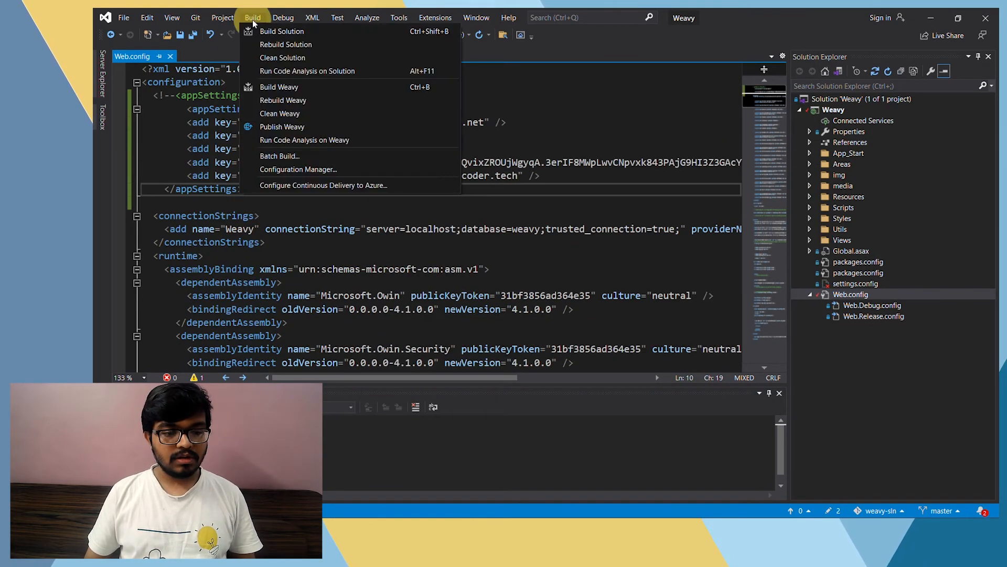
click(275, 47)
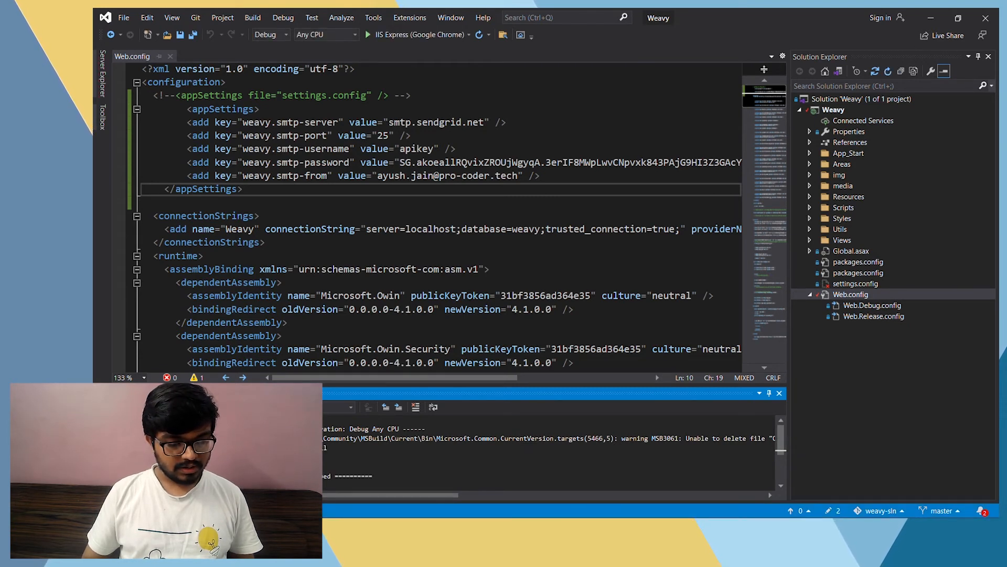
click(284, 18)
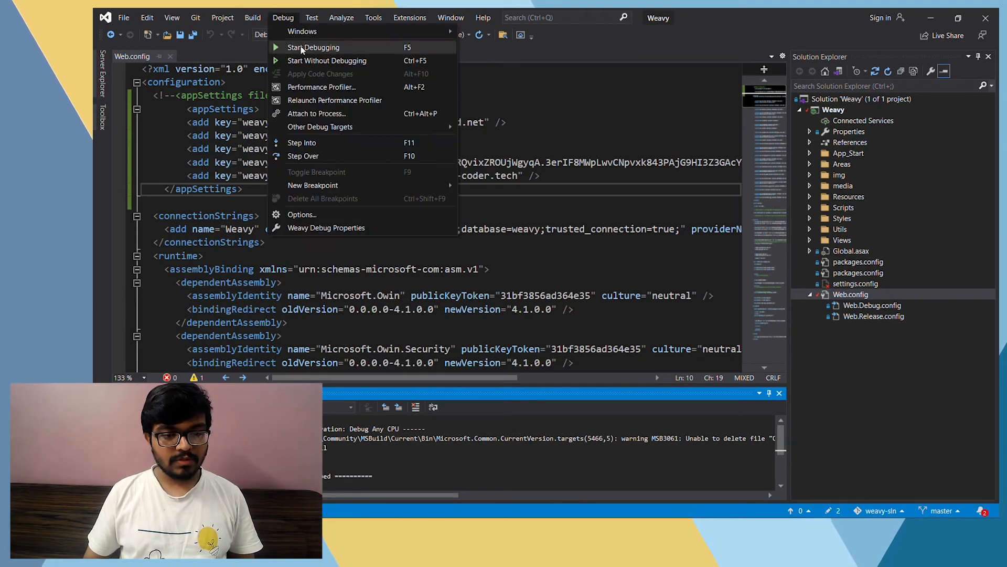
click(306, 62)
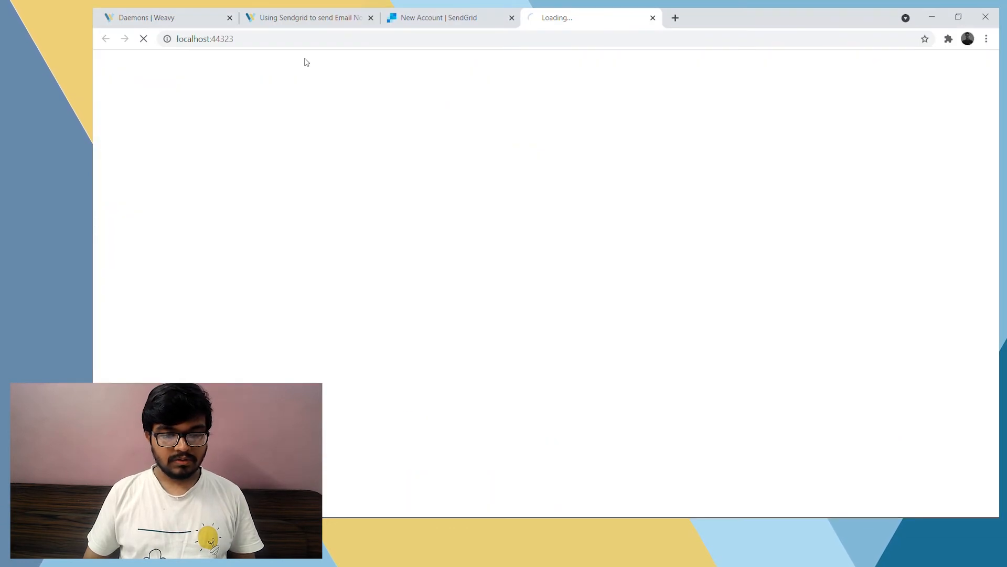
Close the SendGrid tab and open the Manage page of the restarted Weavy site in the browser
click(157, 18)
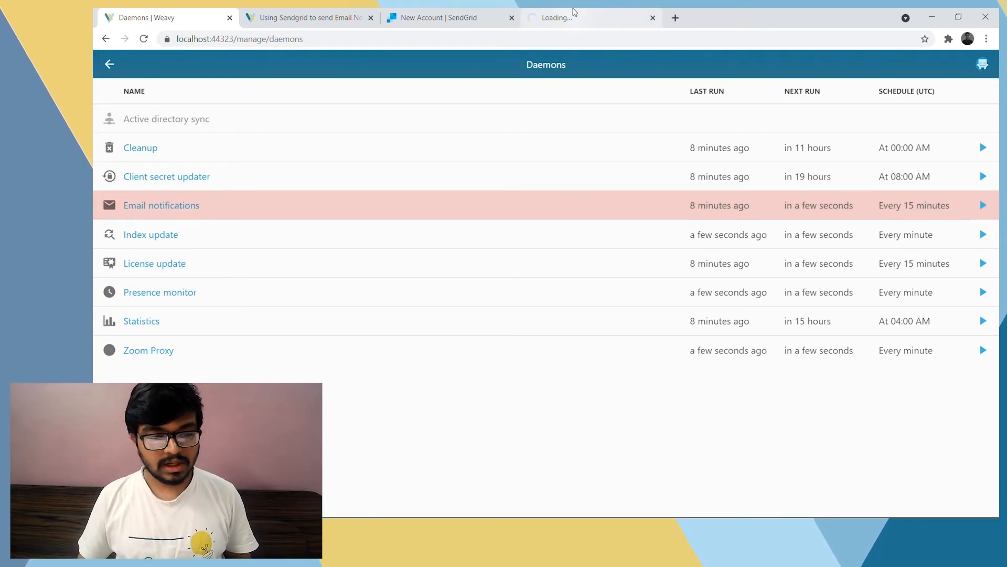
click(574, 13)
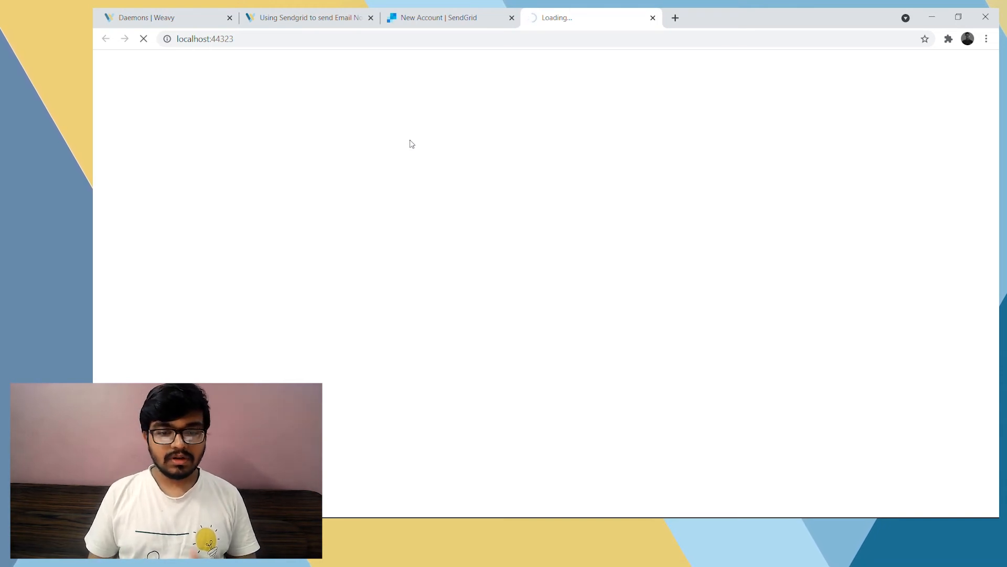
click(490, 16)
click(511, 18)
click(544, 65)
click(482, 206)
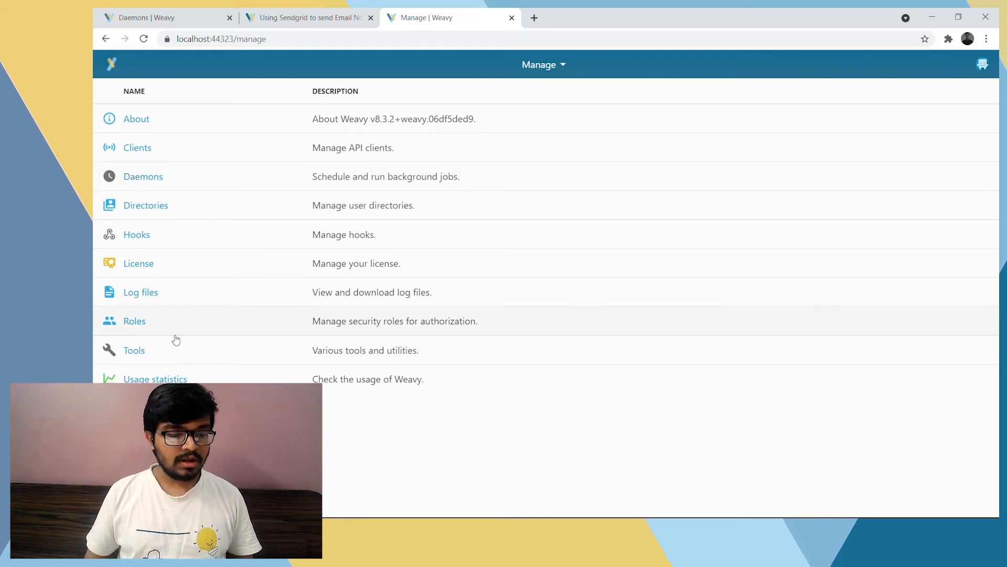
Run the Email test from Weavy's Tools page, read its result log, and dismiss the notification
click(134, 353)
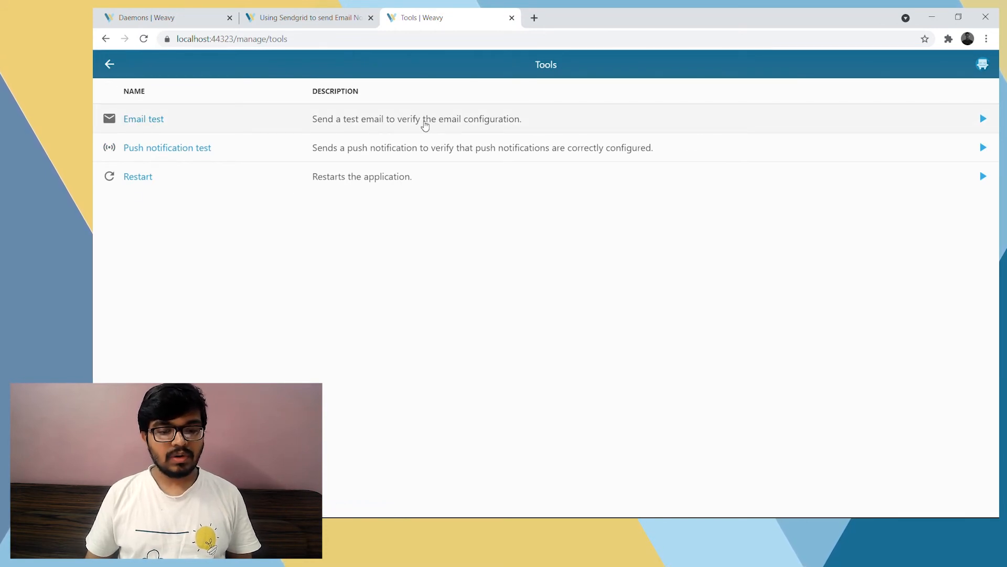
click(152, 118)
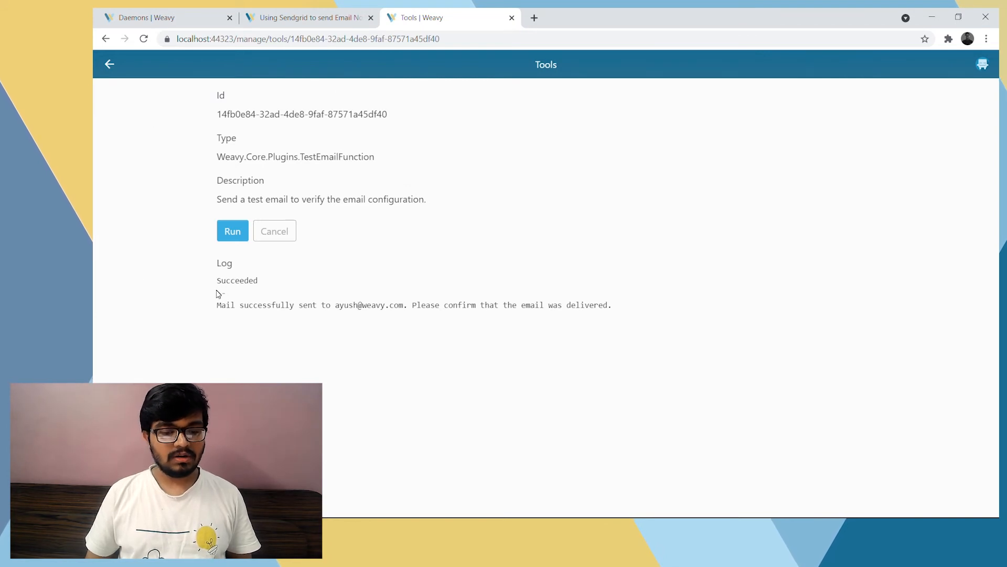
click(236, 233)
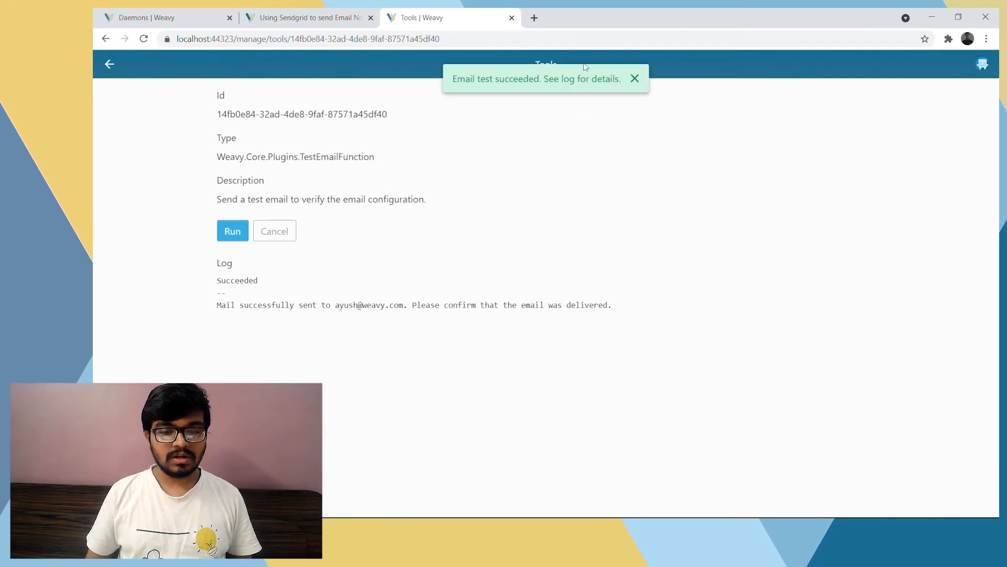
drag(457, 79, 554, 79)
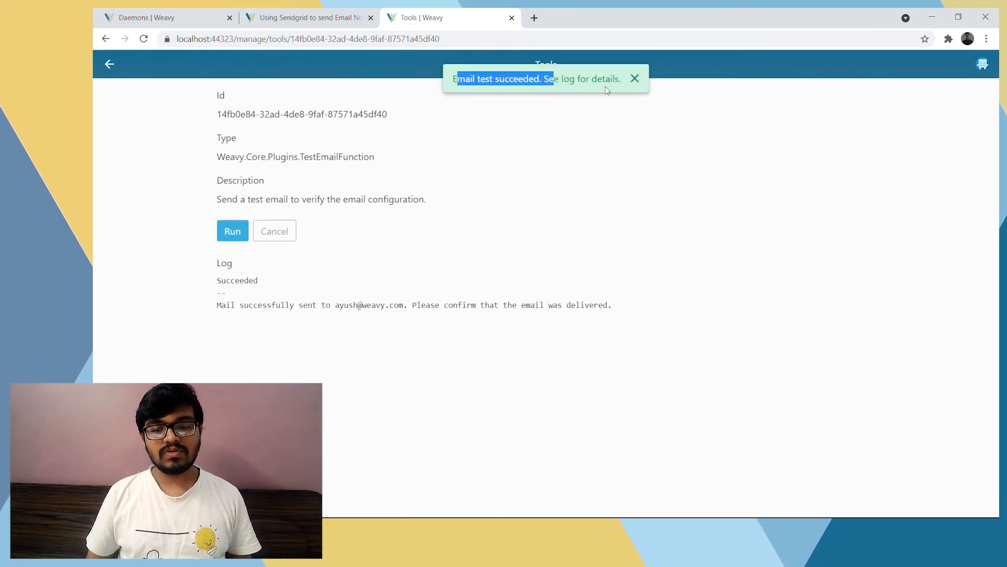
drag(204, 283, 414, 288)
click(489, 321)
click(634, 79)
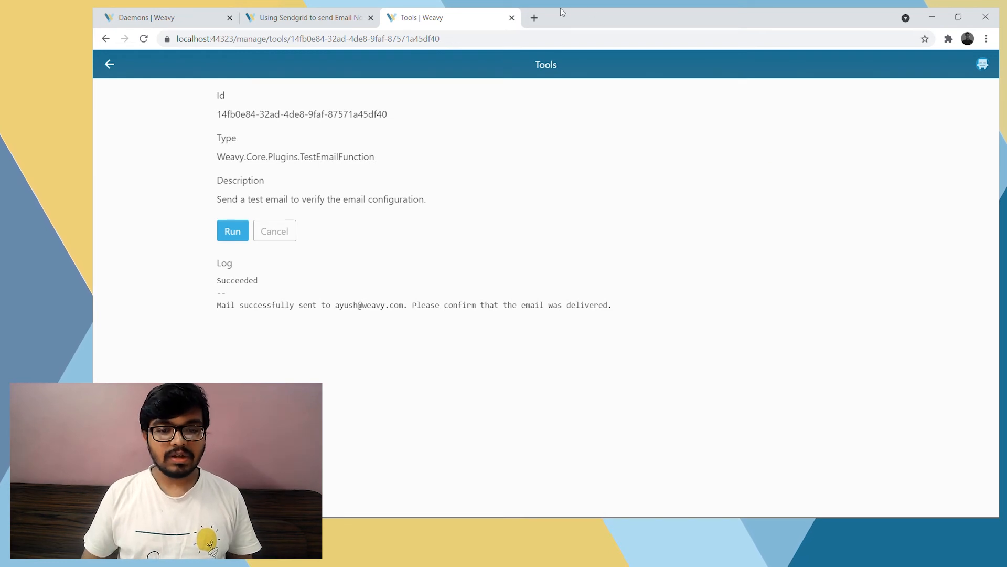
Open the Gmail inbox in a new browser tab and check the sender and content of "Test message from Weavy"
click(535, 17)
text(mai)
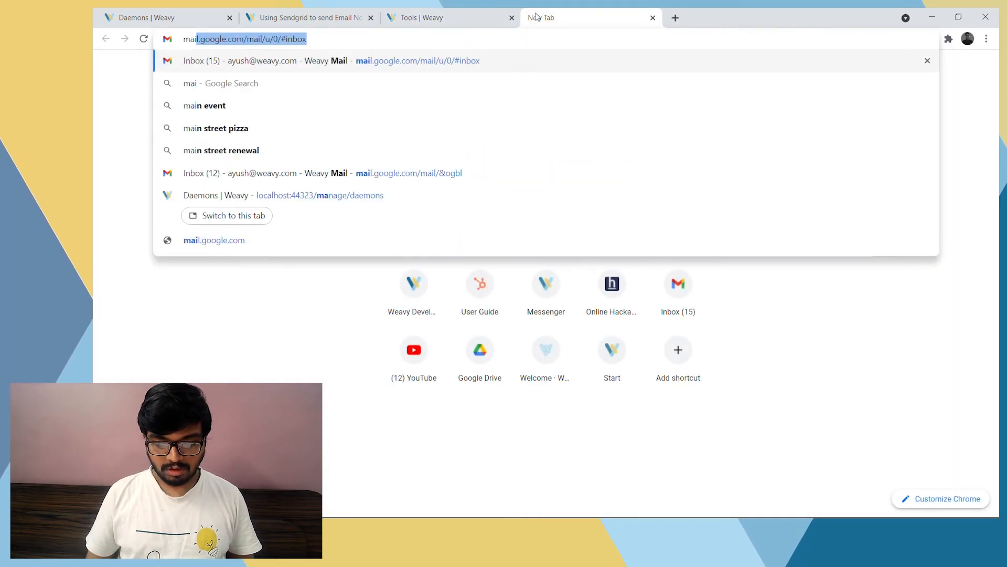
key(Return)
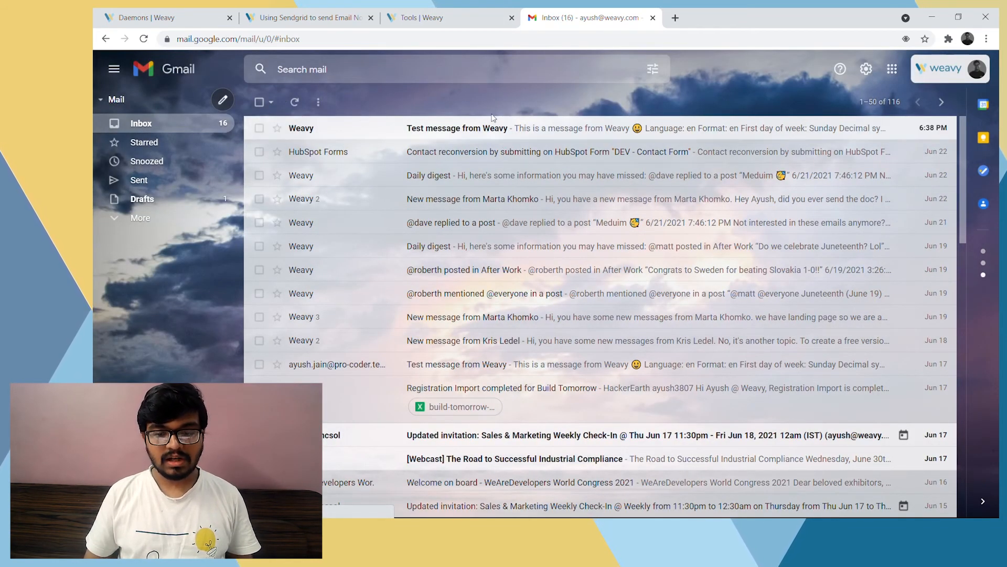
click(582, 132)
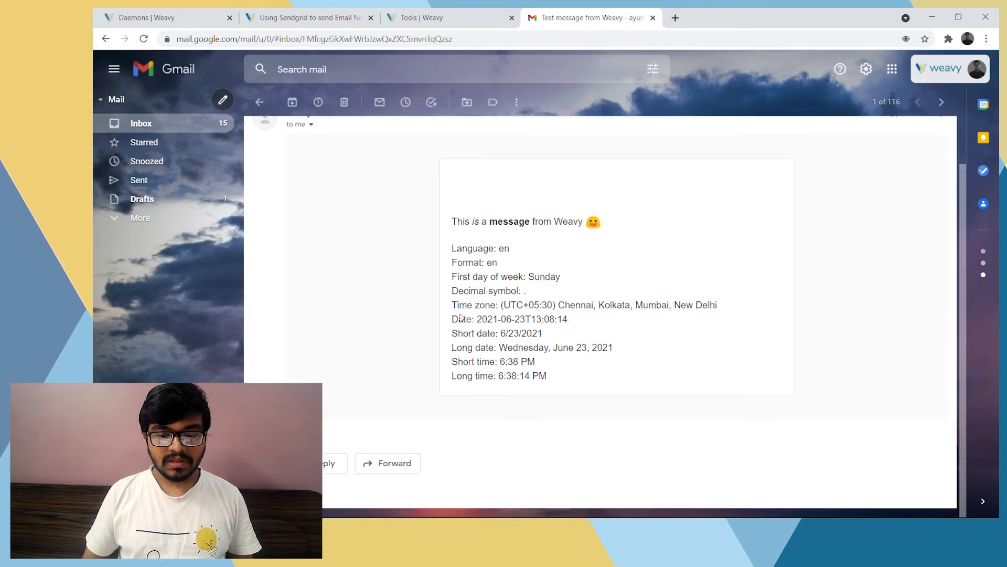
scroll(500, 371, up, 2)
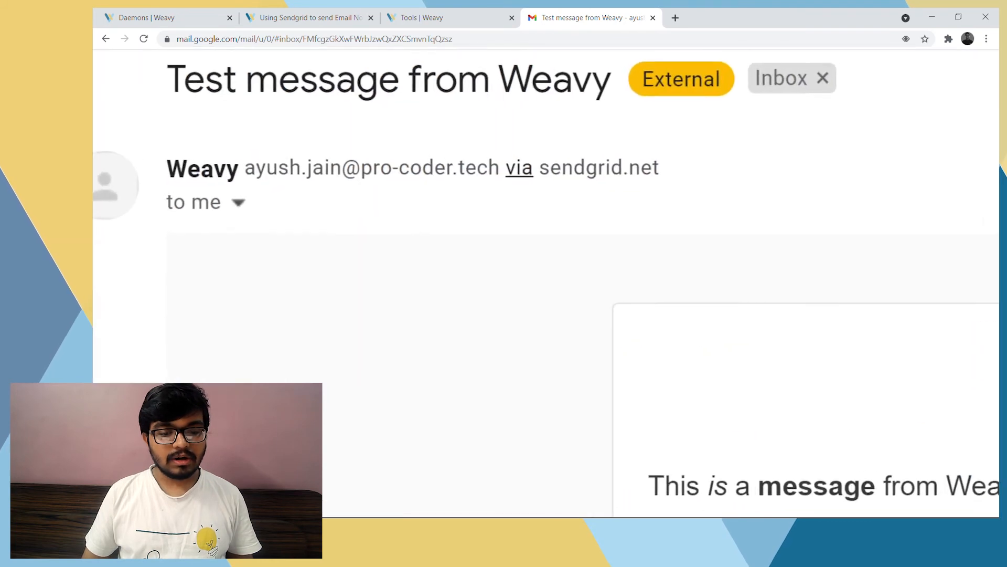
drag(276, 164, 461, 164)
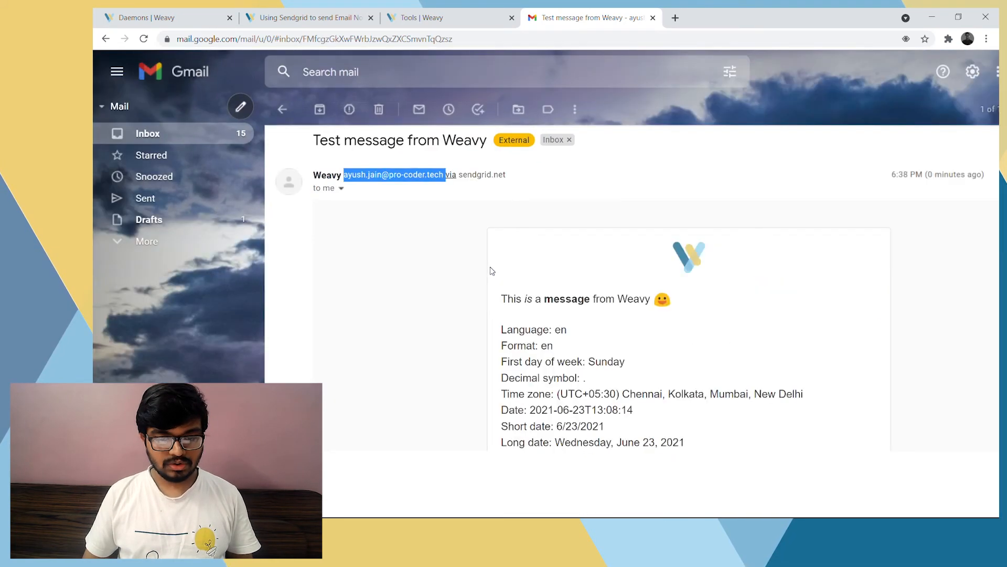
scroll(629, 377, down, 2)
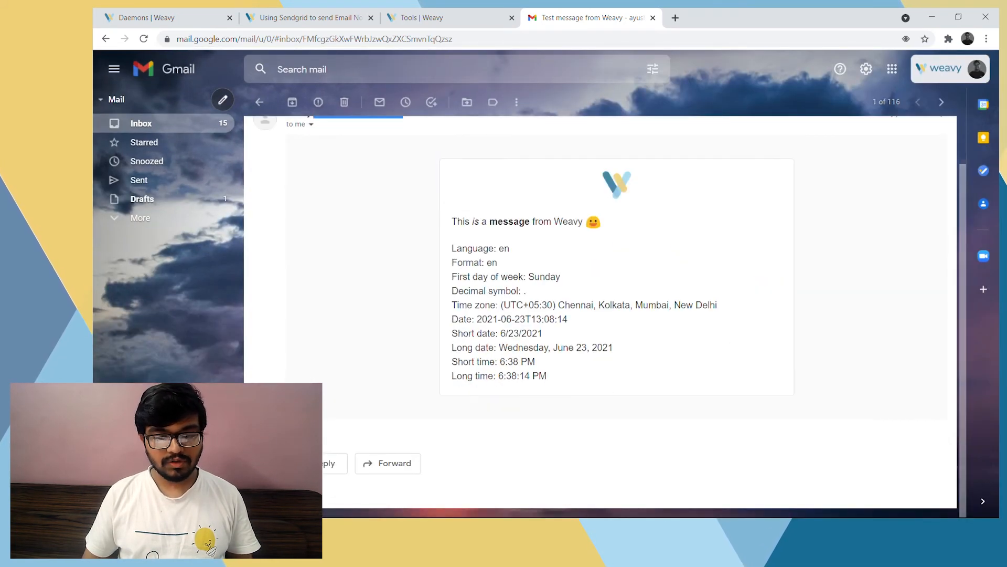
click(591, 351)
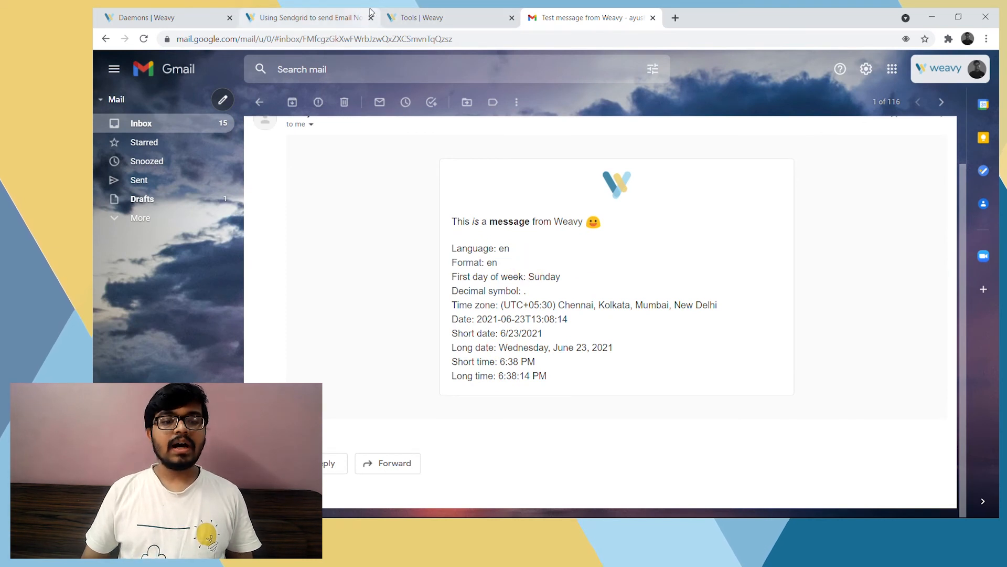
Return to the Weavy tab, leave the Email test tool, and open the Daemons page from Manage
click(441, 17)
click(108, 65)
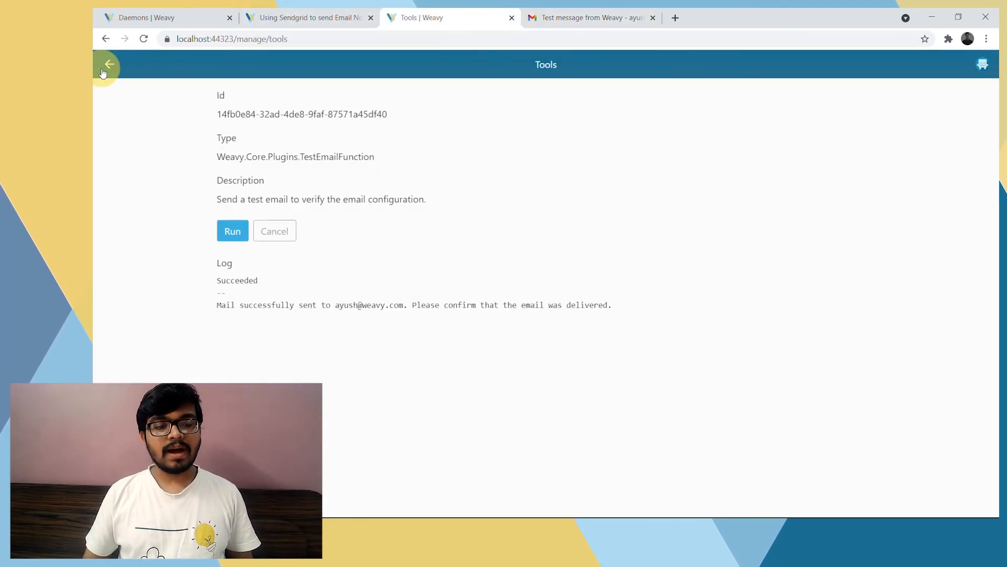
click(112, 65)
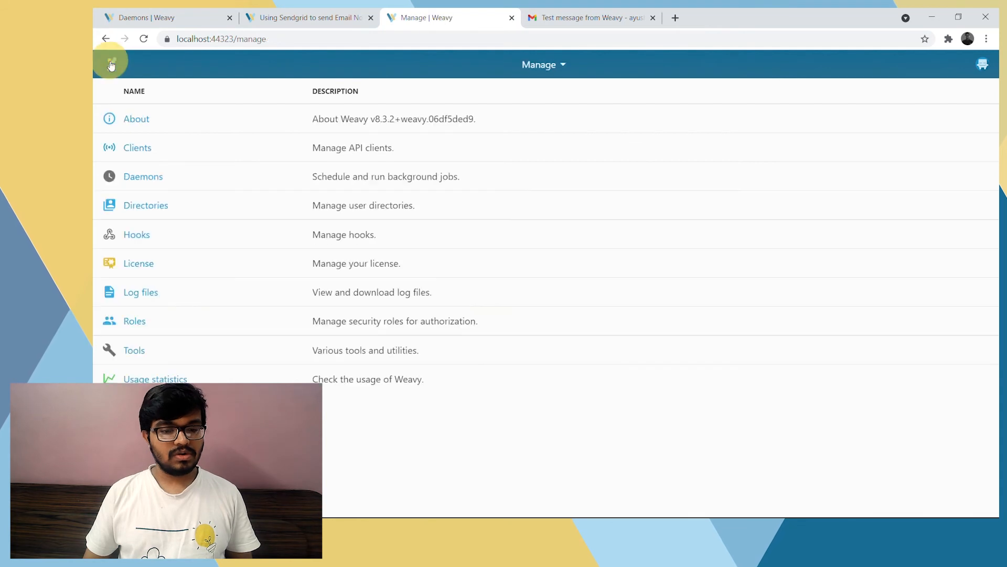
click(144, 184)
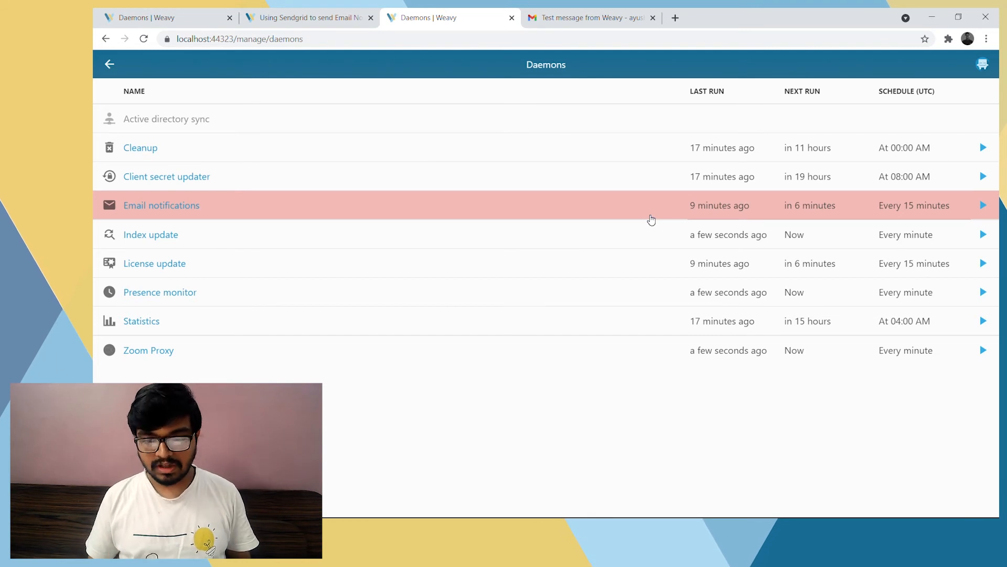
Run the Email notifications daemon immediately and open its details page
click(982, 205)
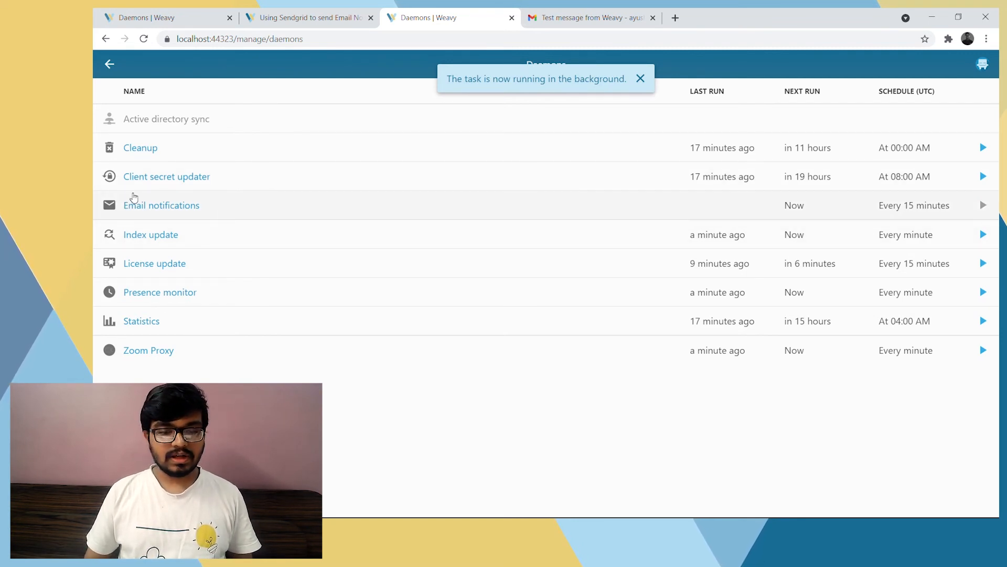
click(147, 205)
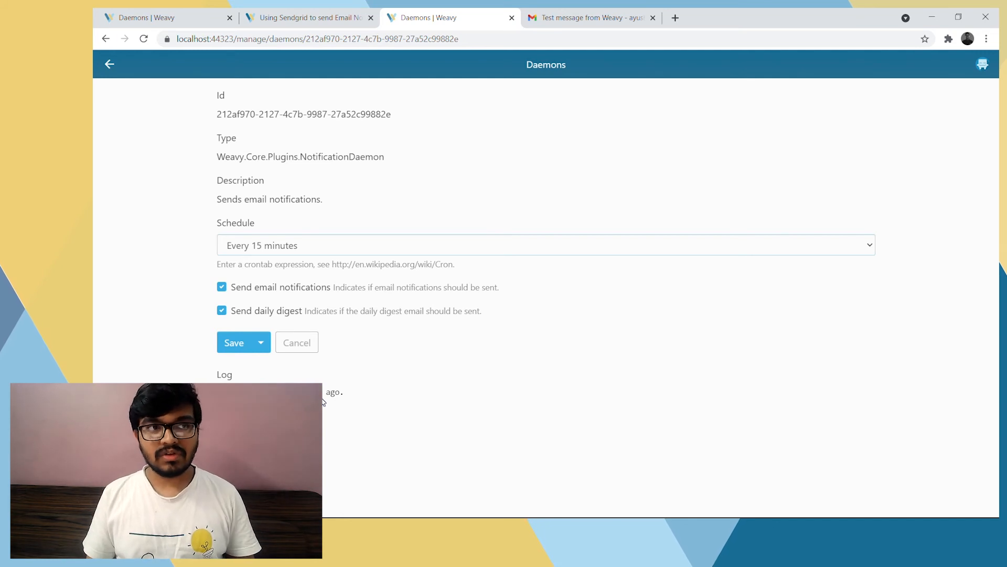
Review the SendGrid tutorial's SMTP port notes and its closing advice on setting weavy.smtp-ssl to true for SSL connections
click(294, 17)
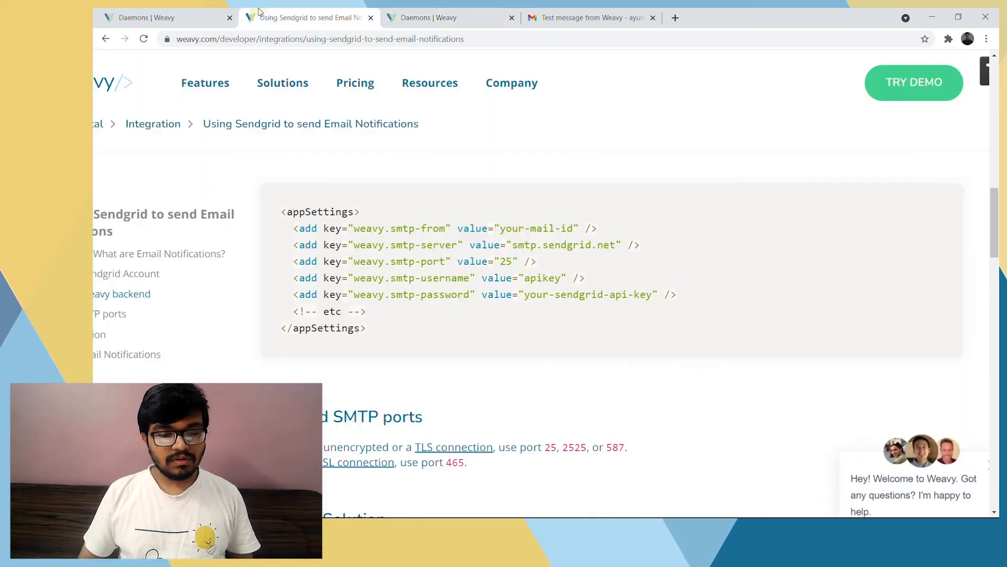
scroll(389, 295, down, 3)
scroll(390, 294, down, 2)
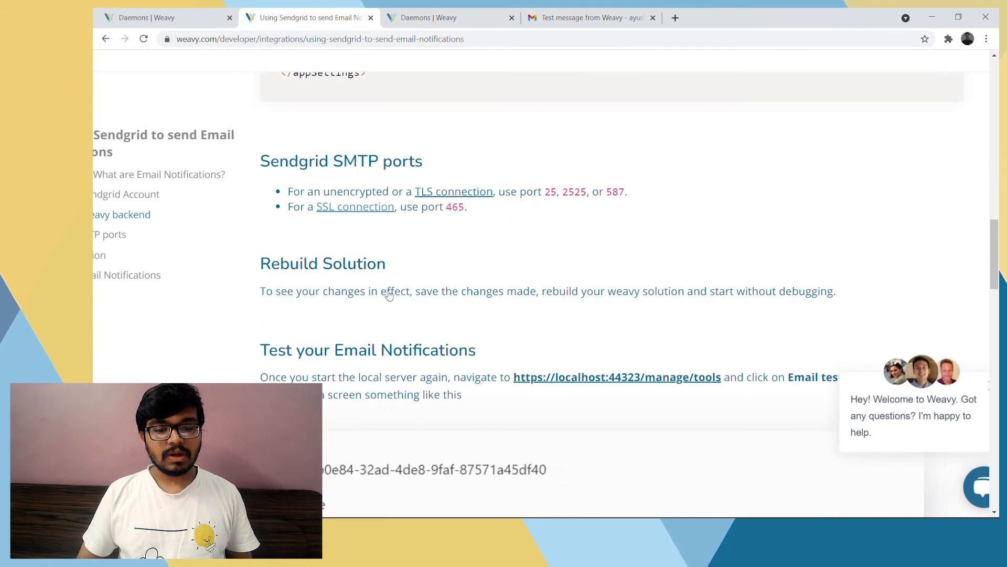
scroll(389, 294, up, 6)
scroll(390, 295, down, 7)
scroll(389, 294, down, 10)
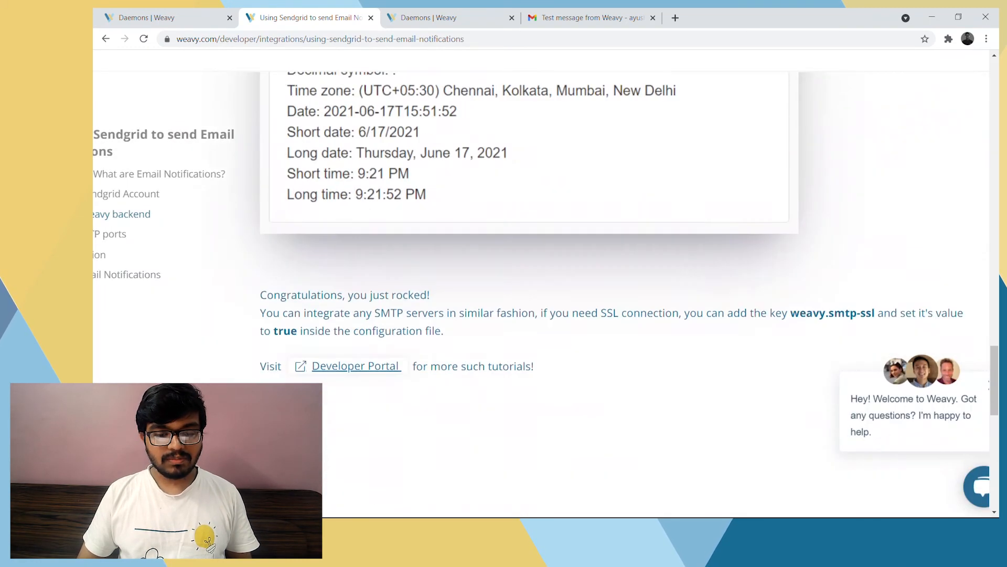
scroll(389, 294, up, 5)
scroll(765, 270, up, 1)
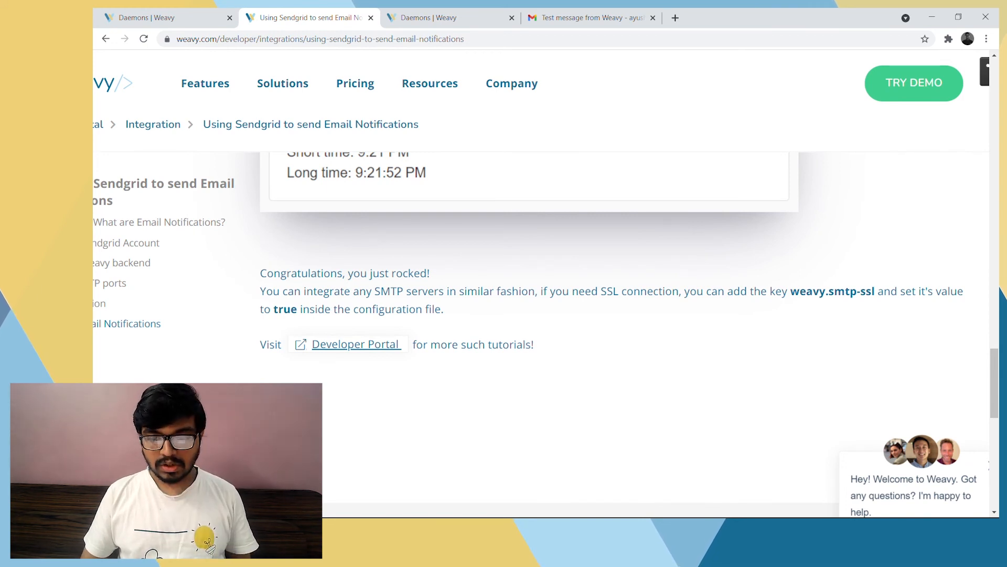
drag(791, 291, 880, 290)
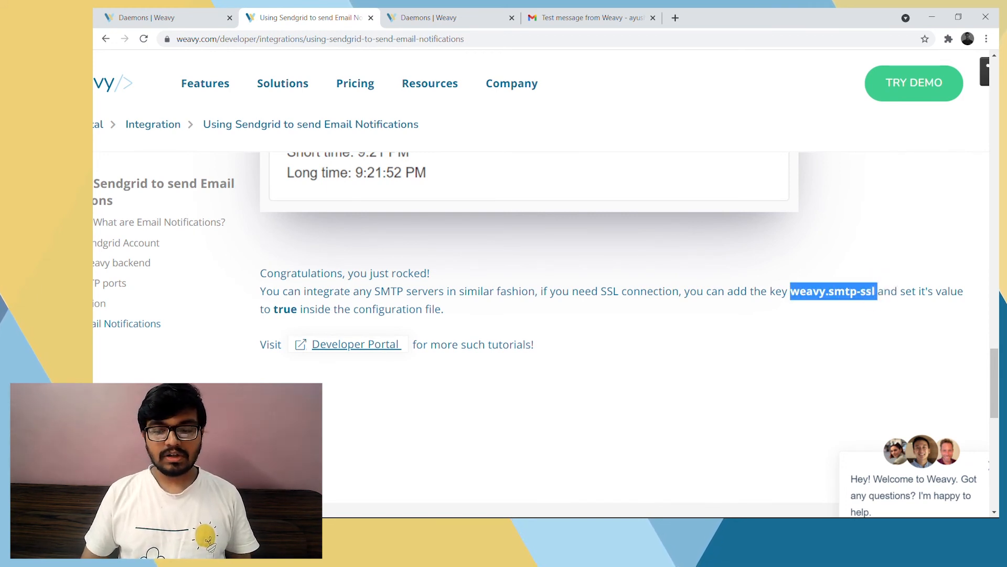
double_click(283, 309)
click(356, 304)
Open docs.weavy.com in a new browser tab and go to the Server SDK's Configuration article
key(ctrl+t)
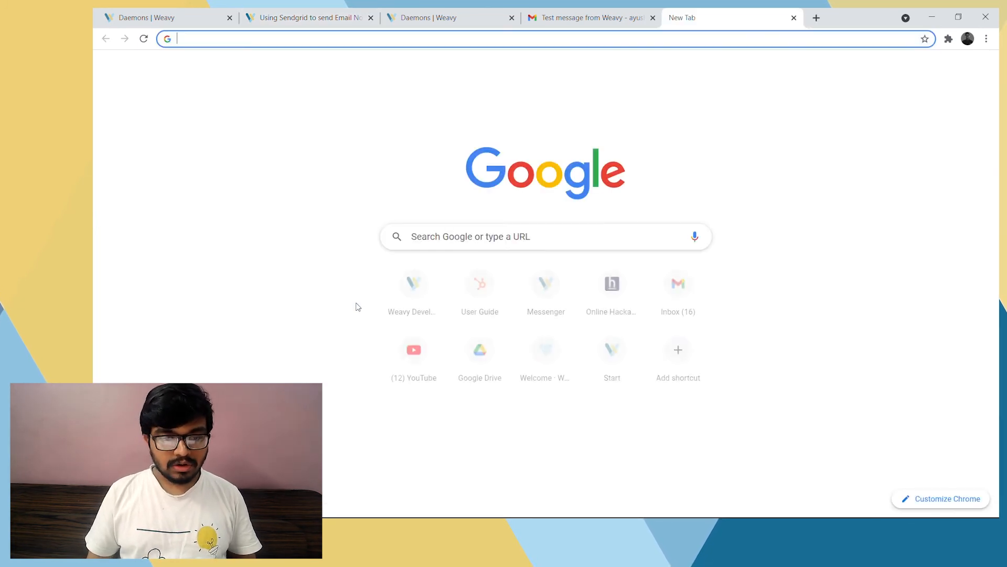
text(docs)
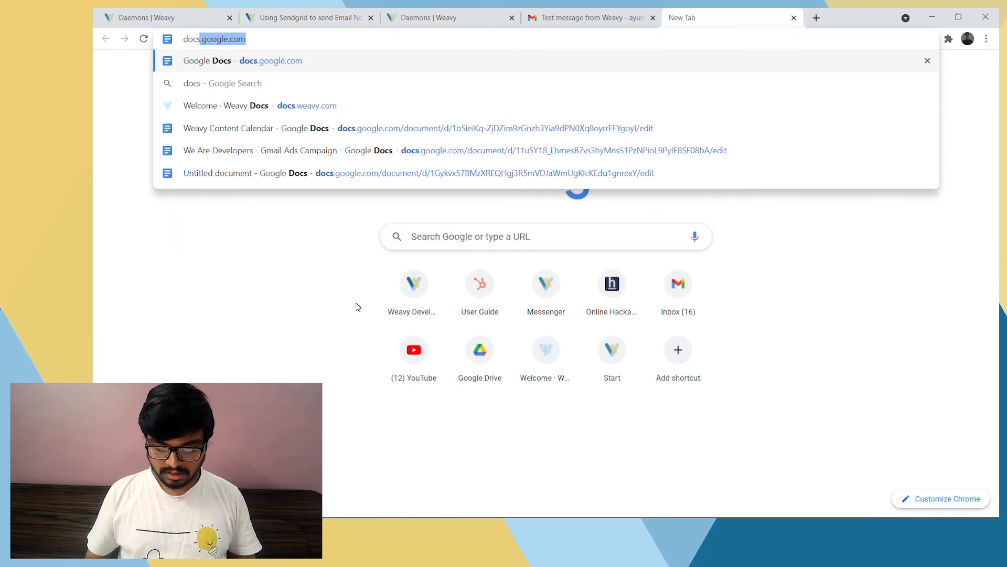
key(Down)
key(Down)
key(Return)
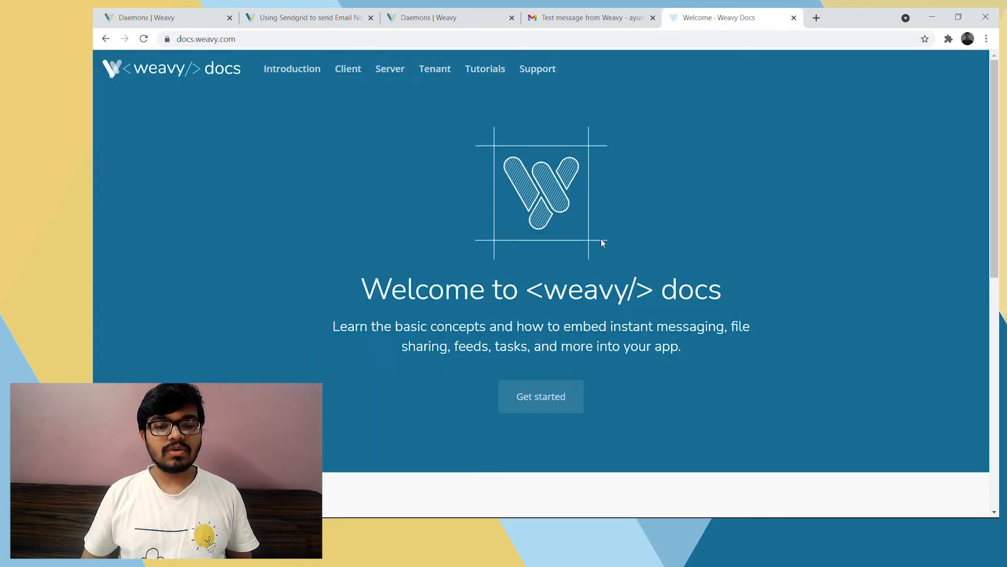
click(388, 68)
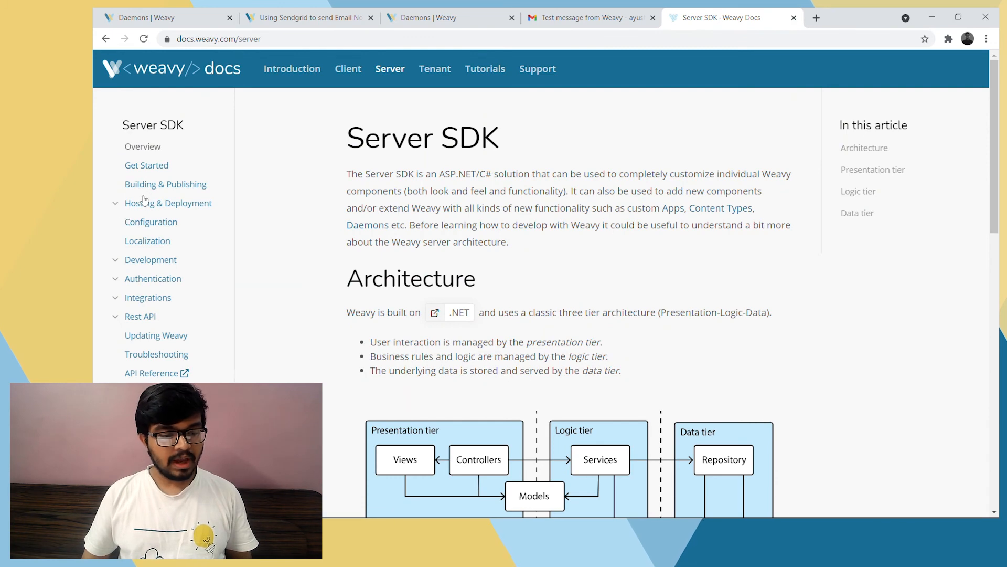
click(139, 225)
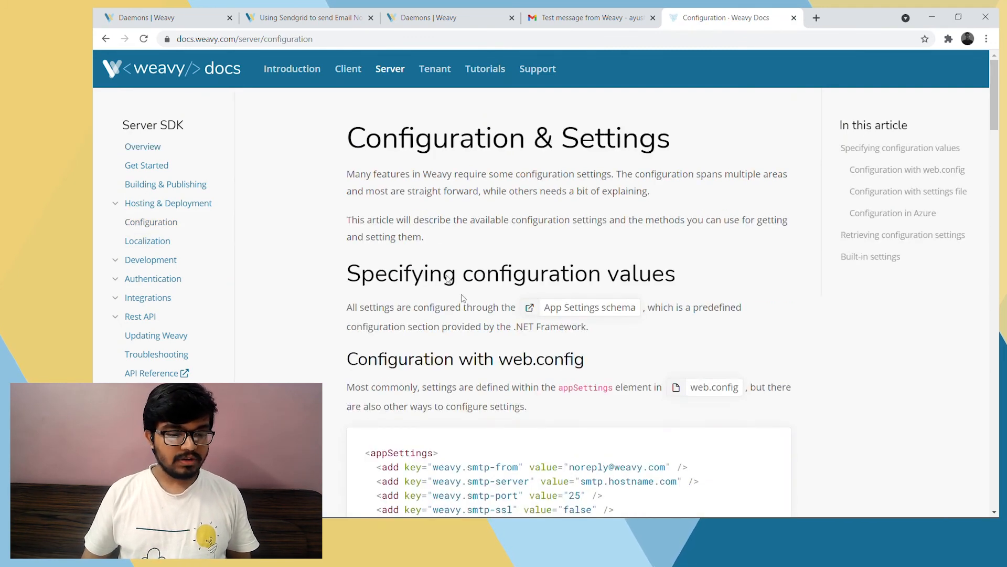
Find the weavy.smtp keys in the Configuration article's Built-in settings table and enlarge them for reading
scroll(462, 294, down, 15)
scroll(461, 294, down, 10)
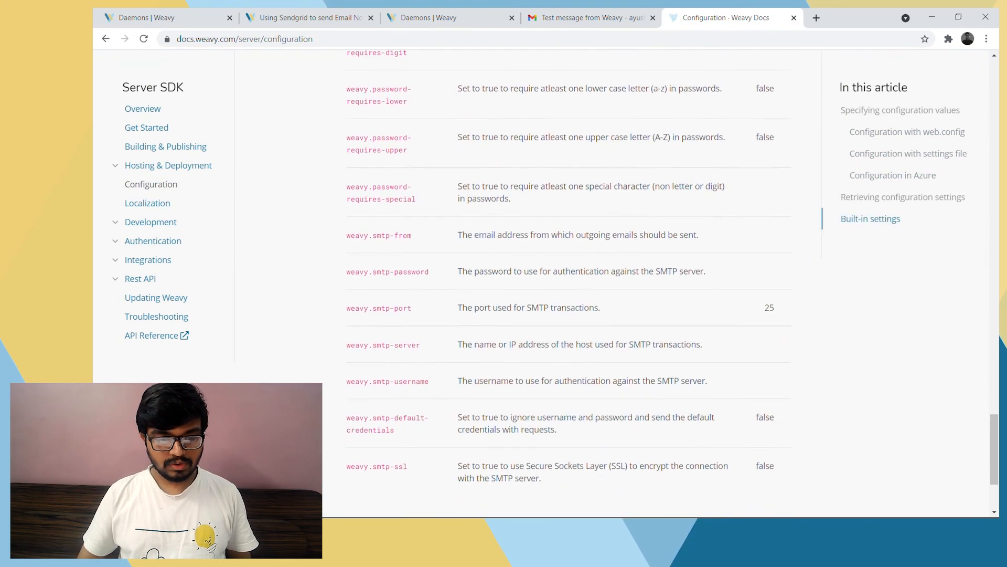
scroll(372, 192, up, 3)
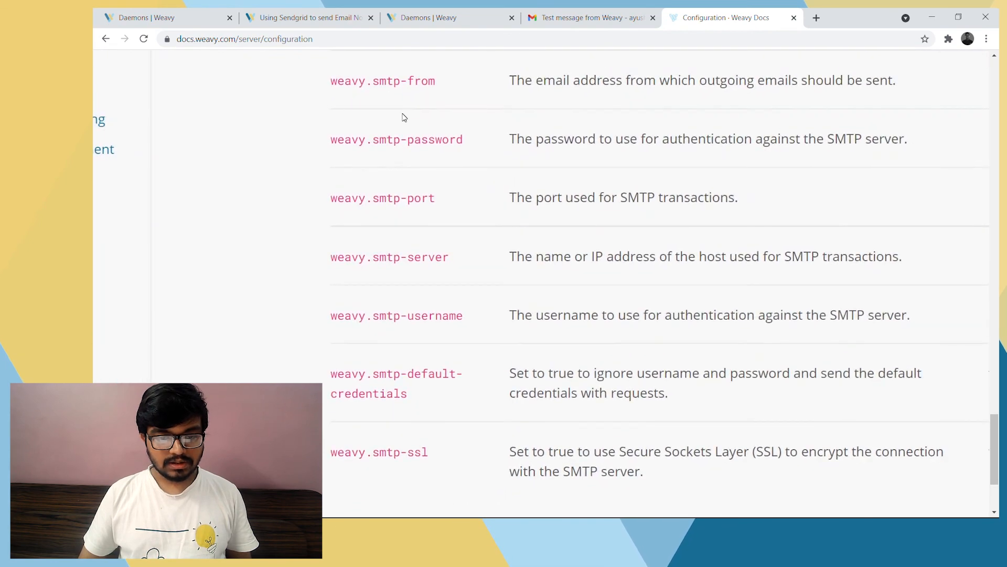
scroll(336, 157, up, 2)
drag(329, 79, 398, 204)
scroll(396, 203, down, 3)
scroll(360, 184, up, 3)
click(377, 144)
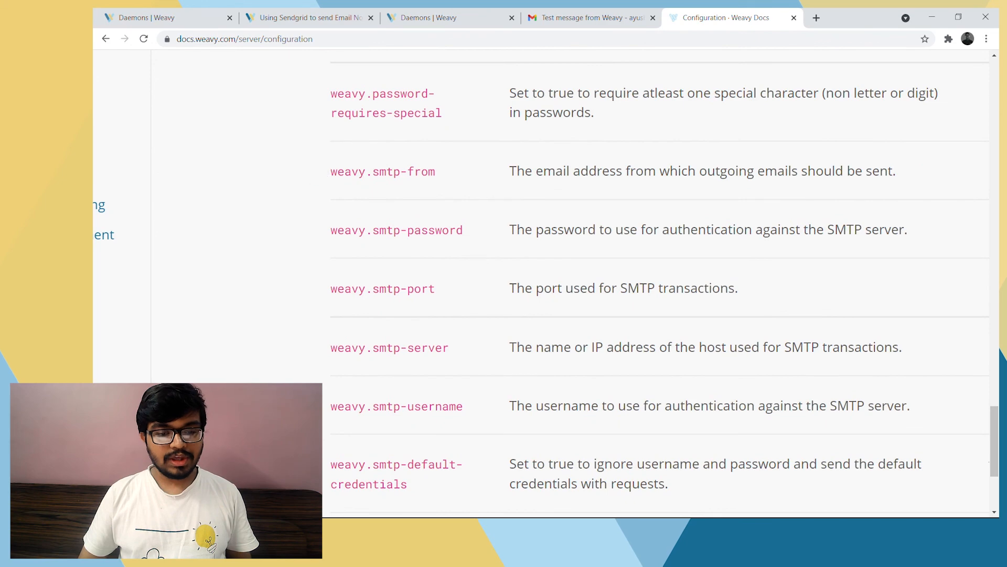
Read through the SMTP setting keys one by one, from weavy.smtp-from to weavy.smtp-ssl
drag(329, 172, 379, 172)
drag(330, 230, 401, 219)
scroll(385, 239, down, 1)
click(386, 239)
scroll(360, 218, down, 1)
click(348, 200)
scroll(349, 200, down, 1)
drag(351, 146, 421, 146)
drag(365, 204, 402, 204)
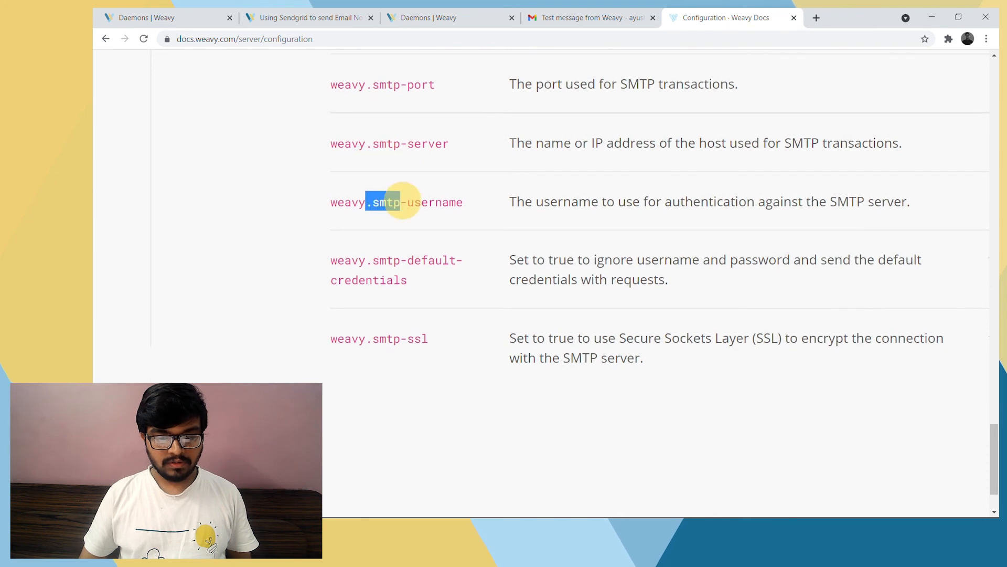
scroll(402, 204, down, 1)
click(348, 213)
drag(331, 206, 405, 230)
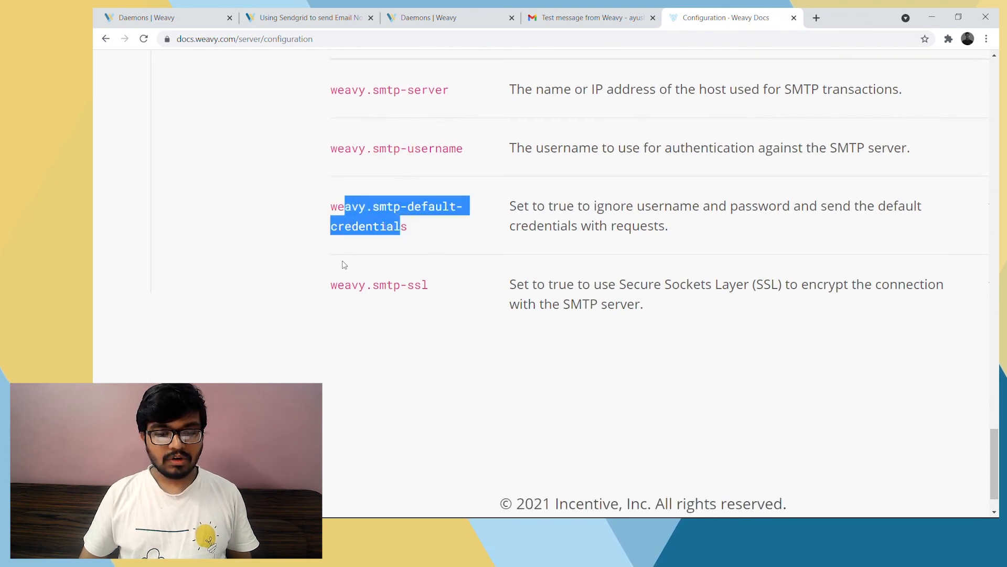
drag(330, 284, 368, 283)
click(436, 283)
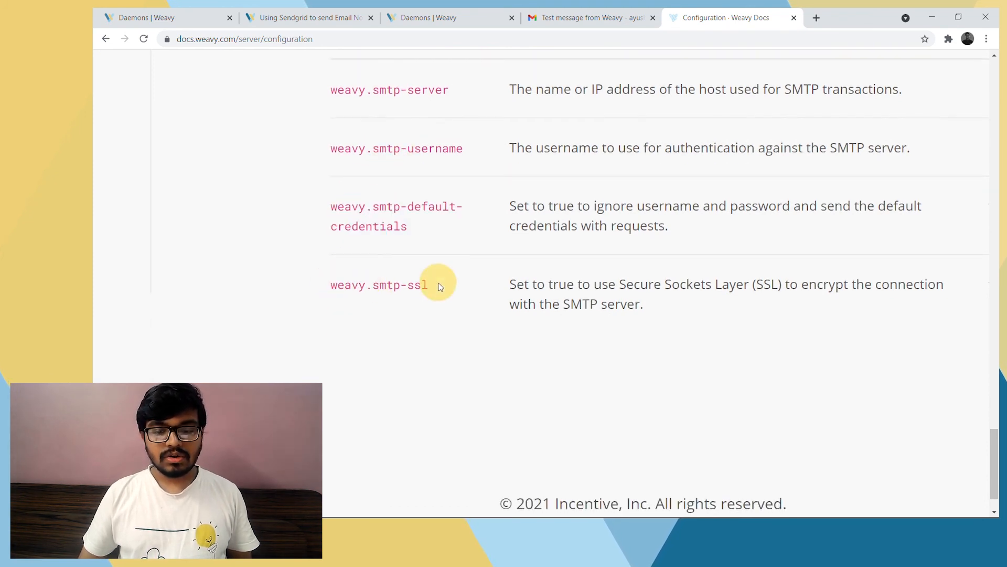
Check the description and default value of the weavy.smtp-ssl setting
scroll(222, 294, right, 2)
scroll(170, 296, right, 1)
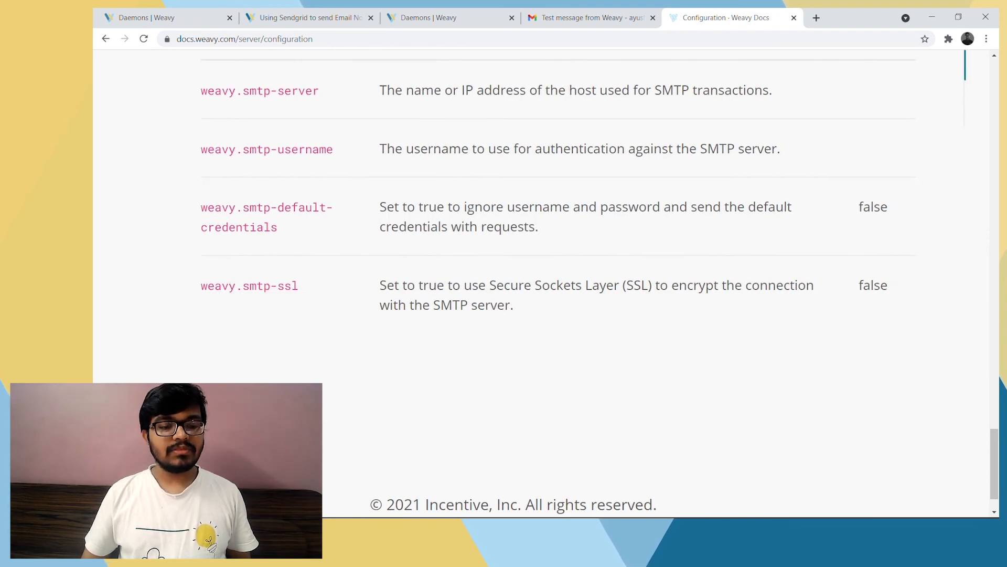
drag(242, 285, 276, 285)
click(324, 291)
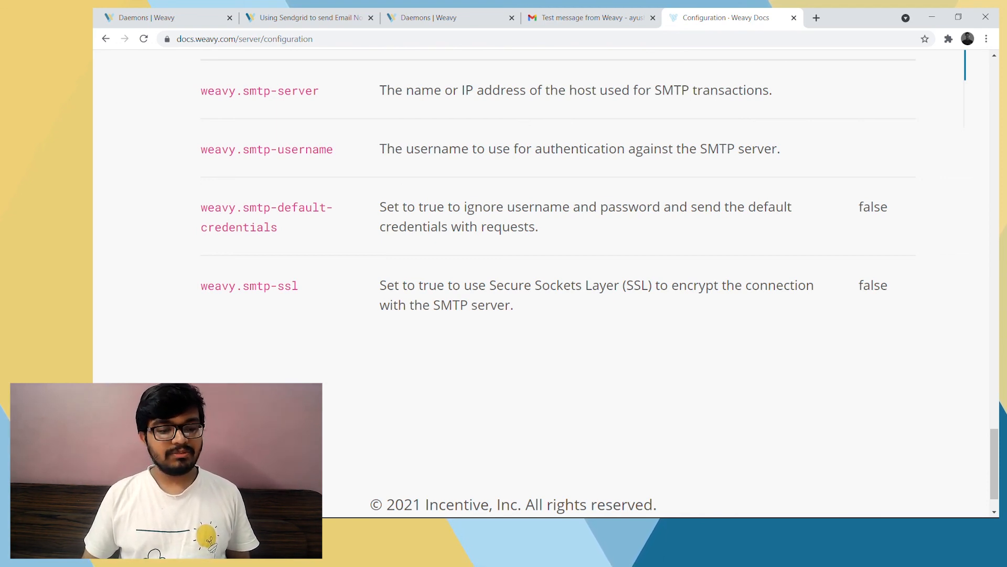
Recheck the SMTP settings, including weavy.smtp-default-credentials, and return to the Weavy tab with the Email notifications daemon's details
scroll(254, 221, up, 1)
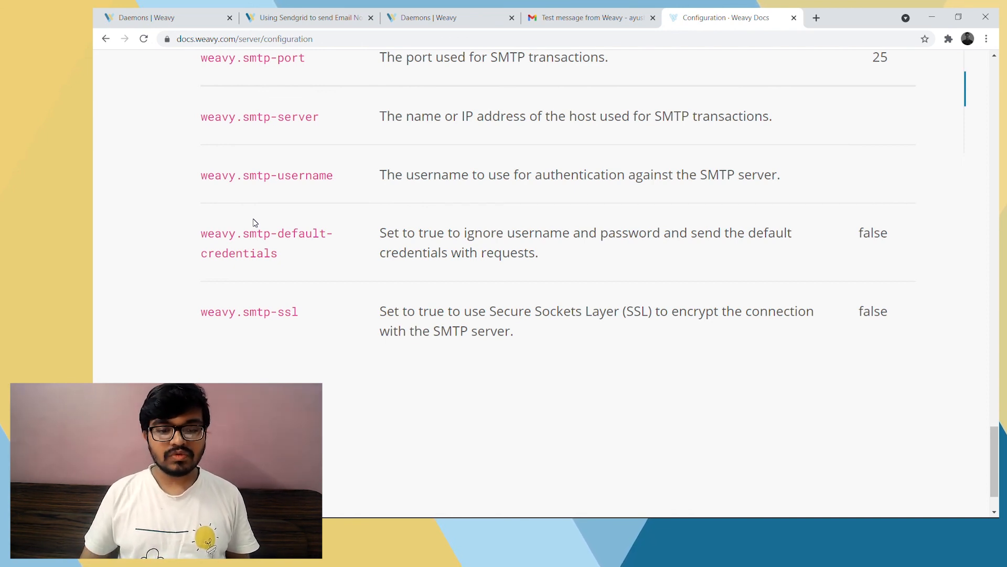
scroll(254, 222, up, 1)
scroll(252, 233, up, 1)
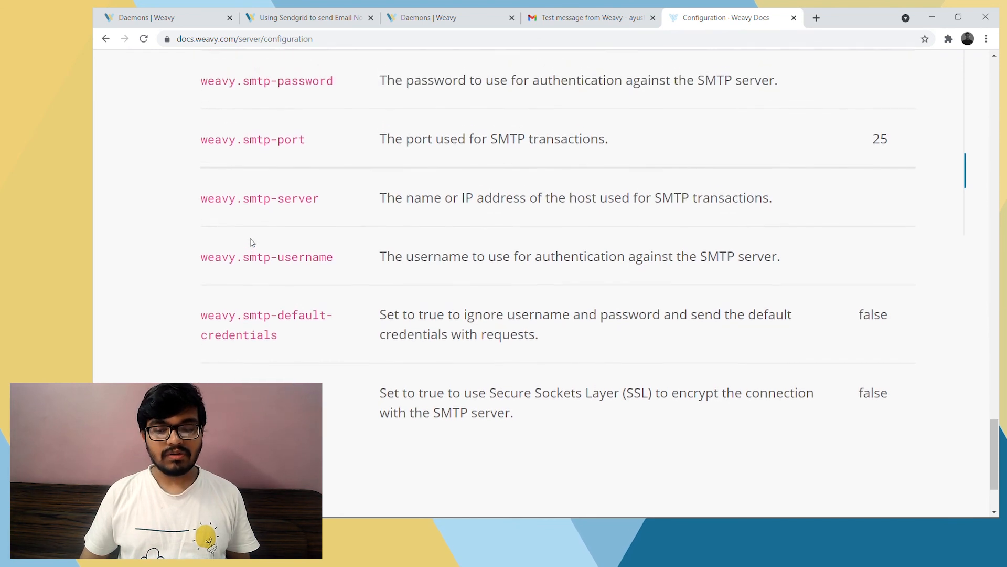
scroll(251, 243, up, 1)
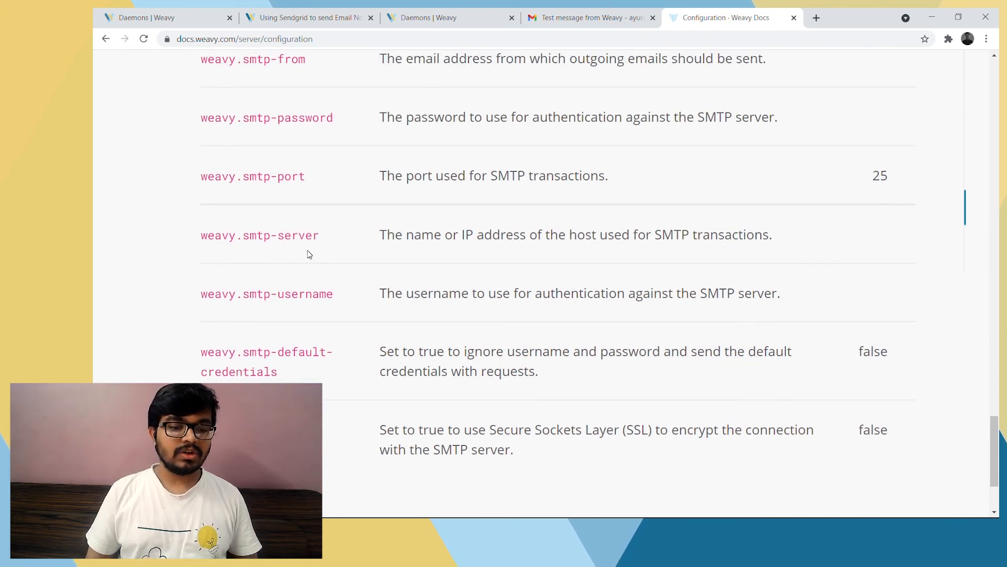
scroll(309, 254, up, 3)
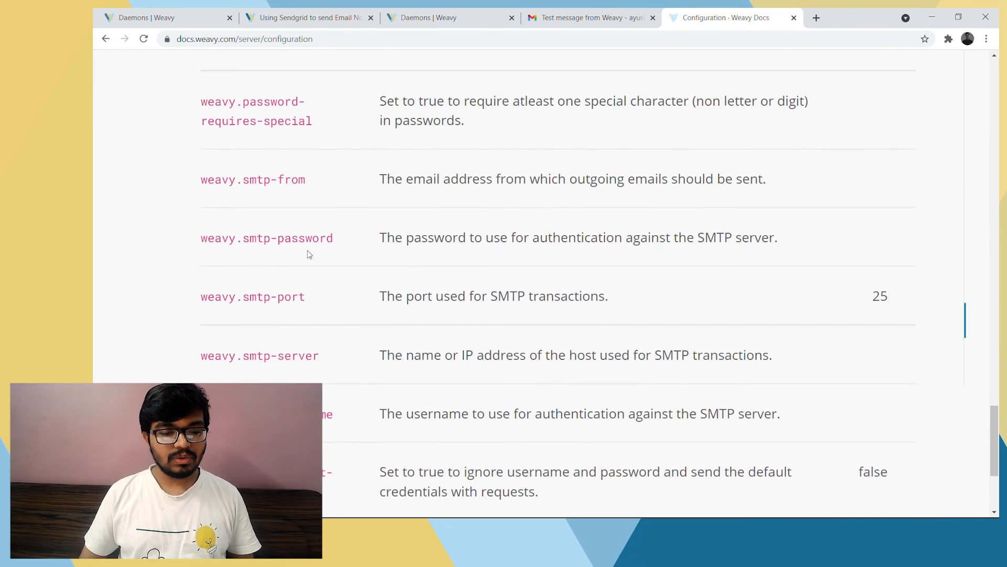
scroll(349, 326, down, 1)
scroll(265, 214, down, 1)
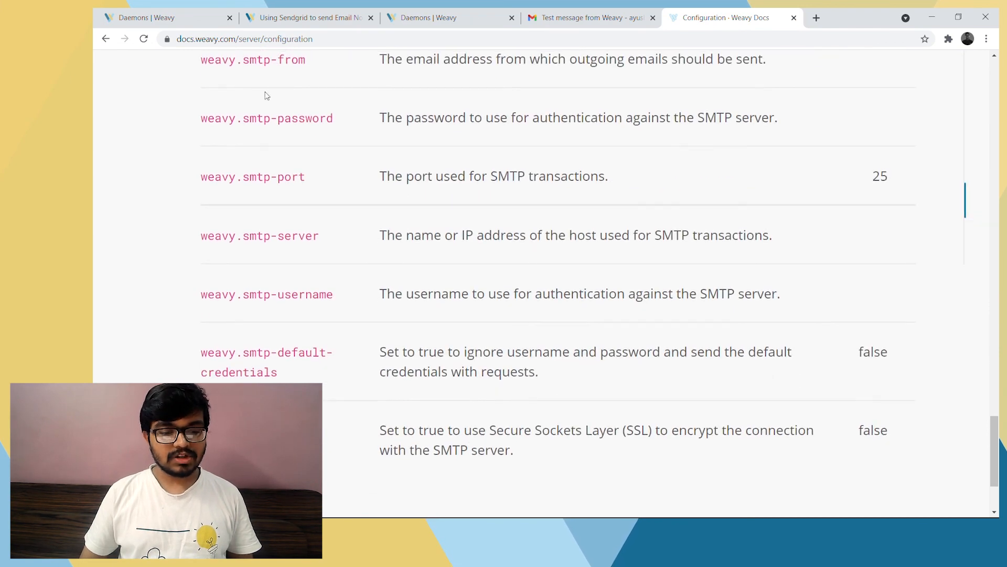
scroll(279, 266, up, 1)
scroll(279, 267, down, 3)
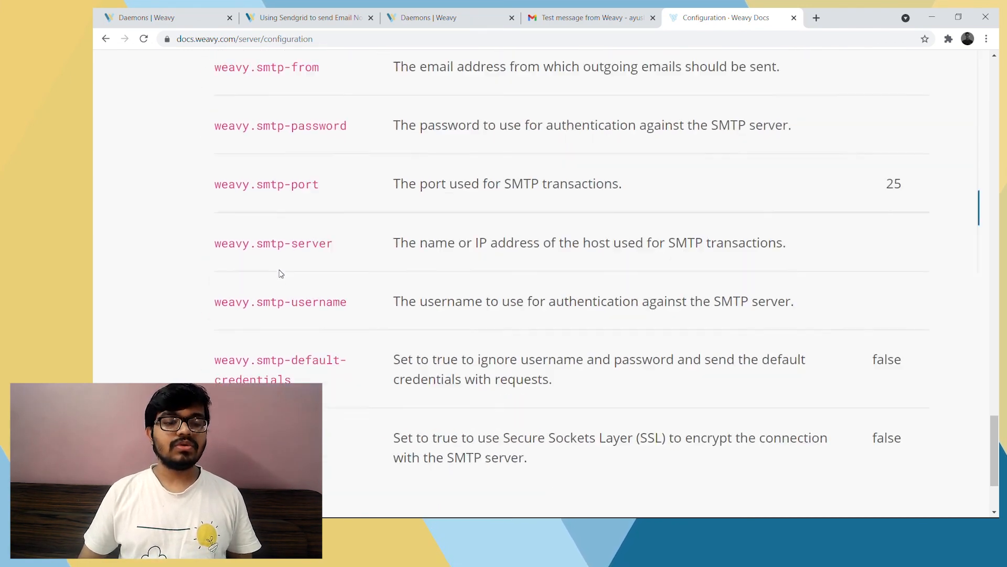
scroll(279, 268, down, 1)
drag(190, 261, 274, 287)
click(333, 315)
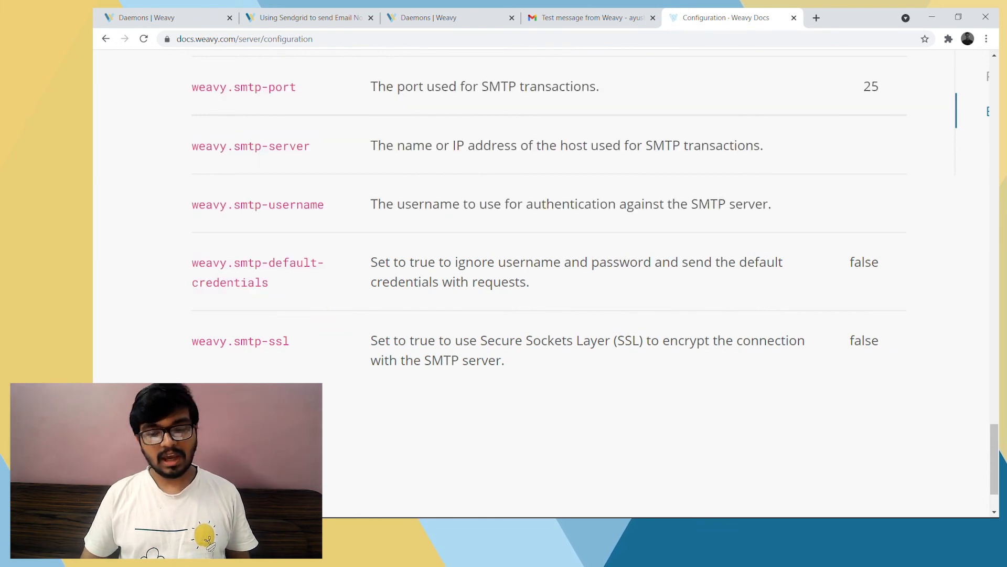
scroll(415, 362, down, 4)
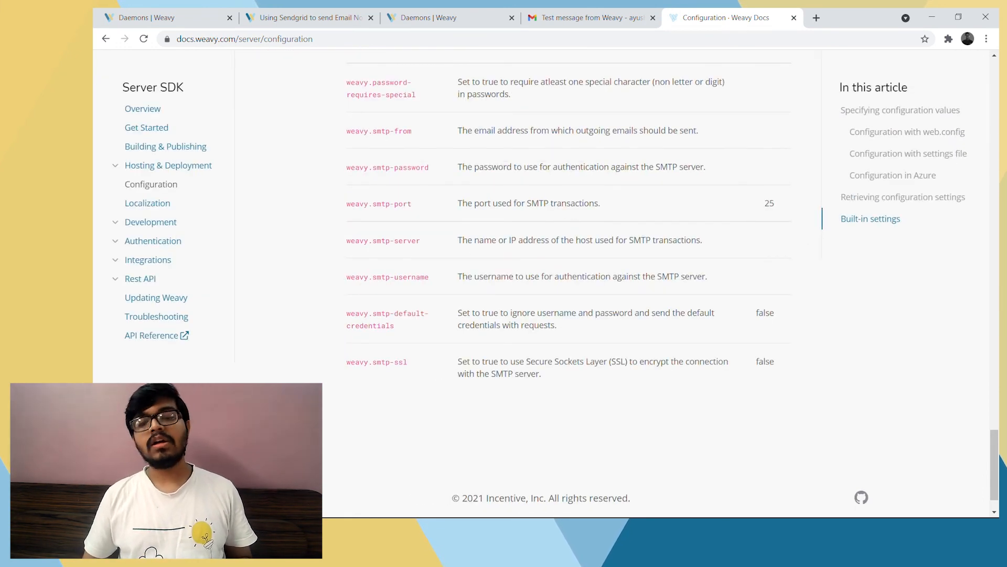
click(428, 17)
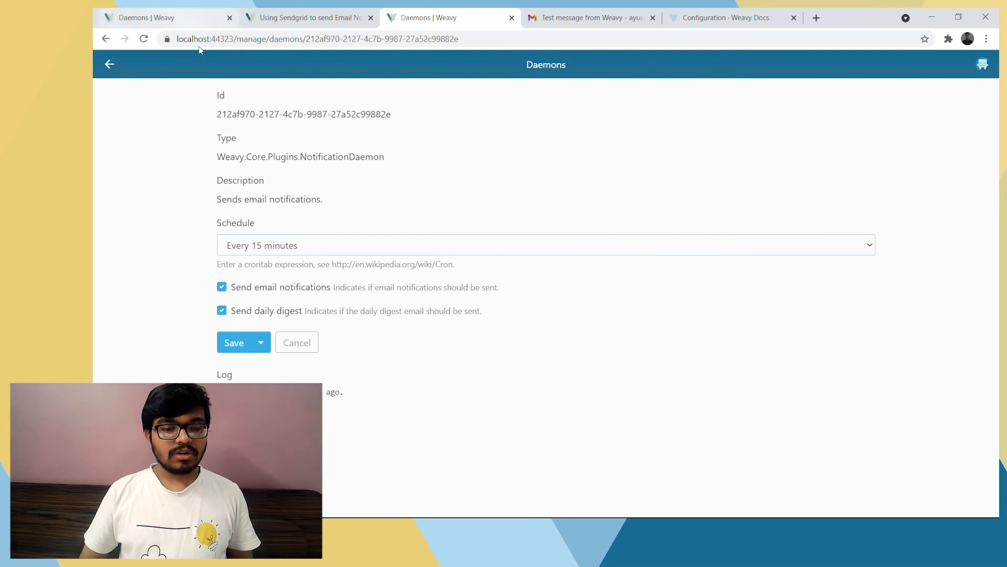